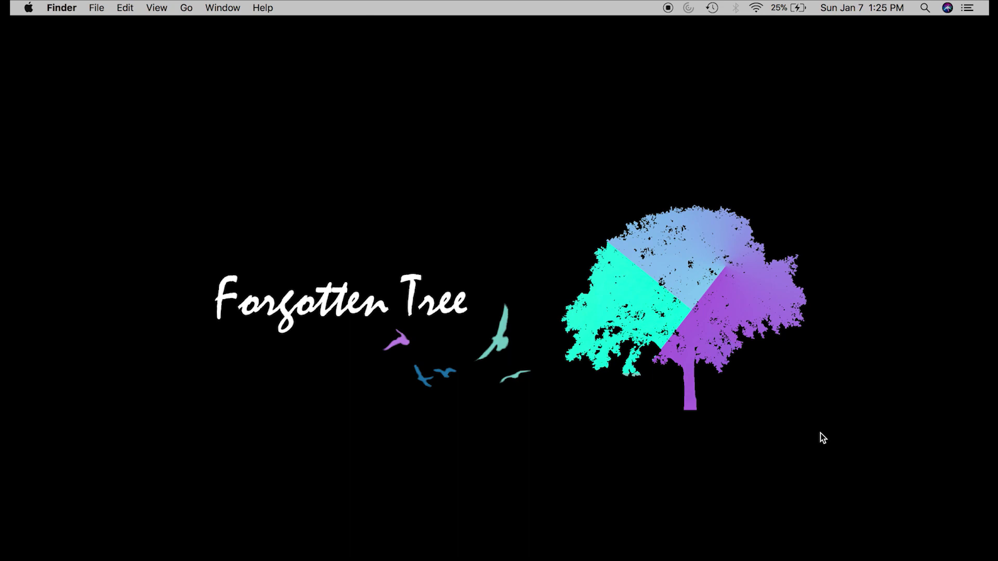
# Bring MakeHuman to the front, showing Alexa.mhm with its 163-bone Default skeleton.
pyautogui.click(818, 556)
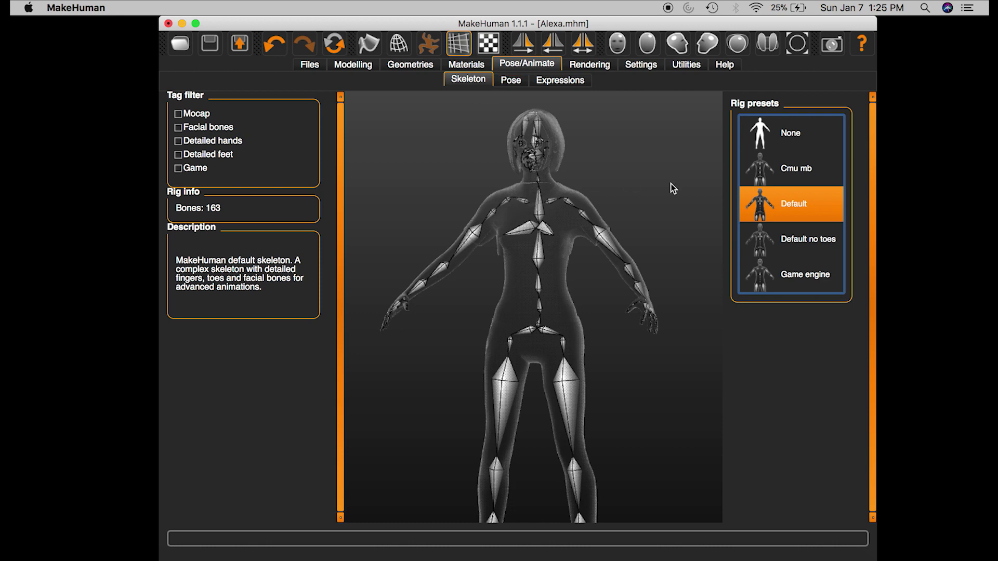
# Export Alexa with the Default skeleton as Alexa.mhx2, then quit MakeHuman without saving.
pyautogui.click(806, 202)
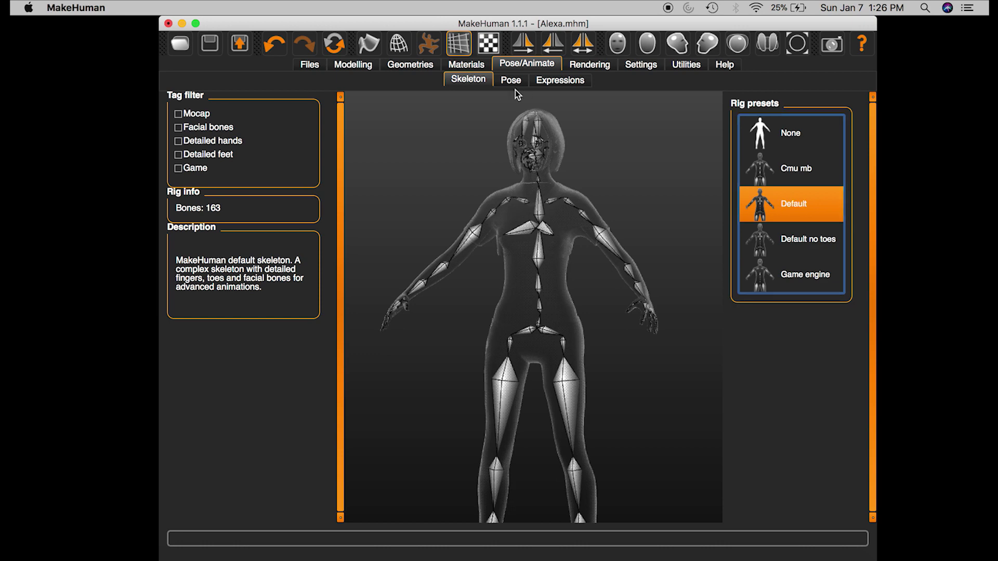
pyautogui.click(240, 44)
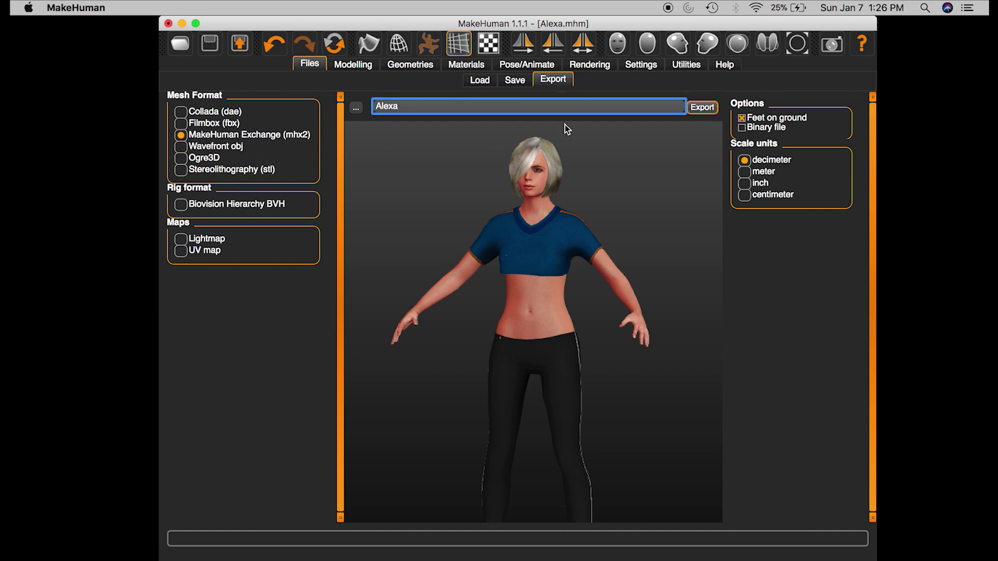
pyautogui.click(697, 108)
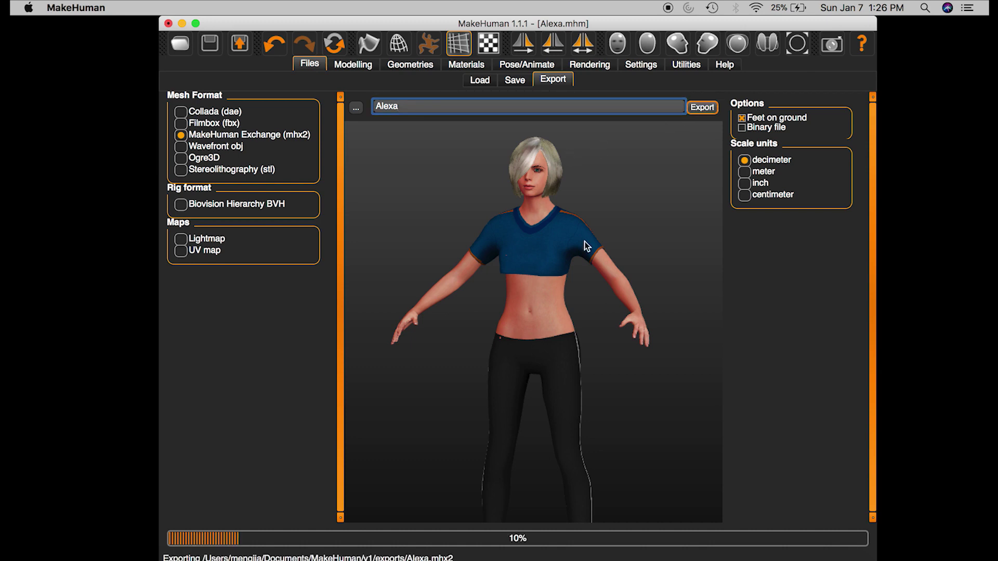
pyautogui.click(168, 23)
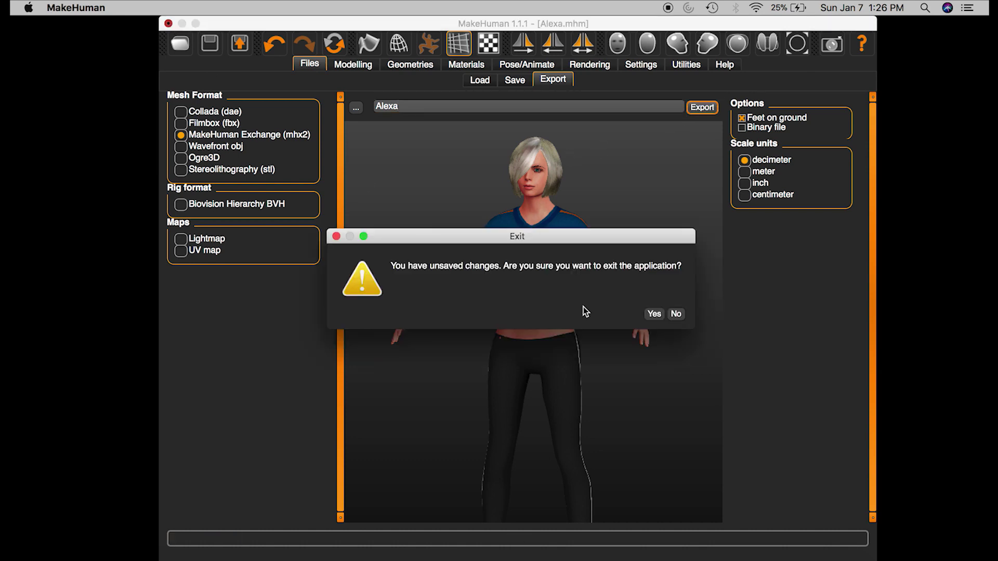
pyautogui.click(654, 314)
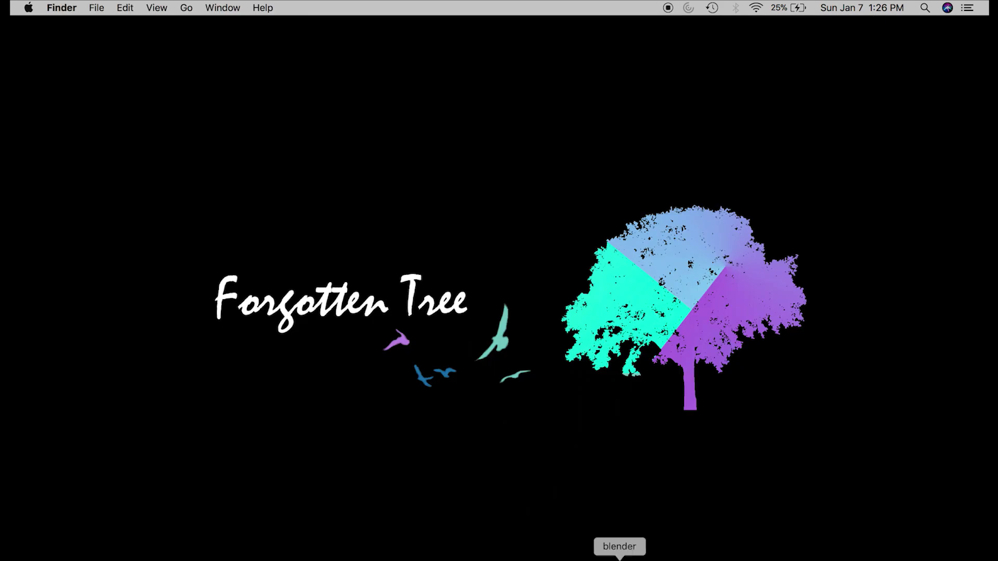
# Launch Blender 2.79, delete the default cube, and show the MHX2 Runtime tools.
pyautogui.click(620, 557)
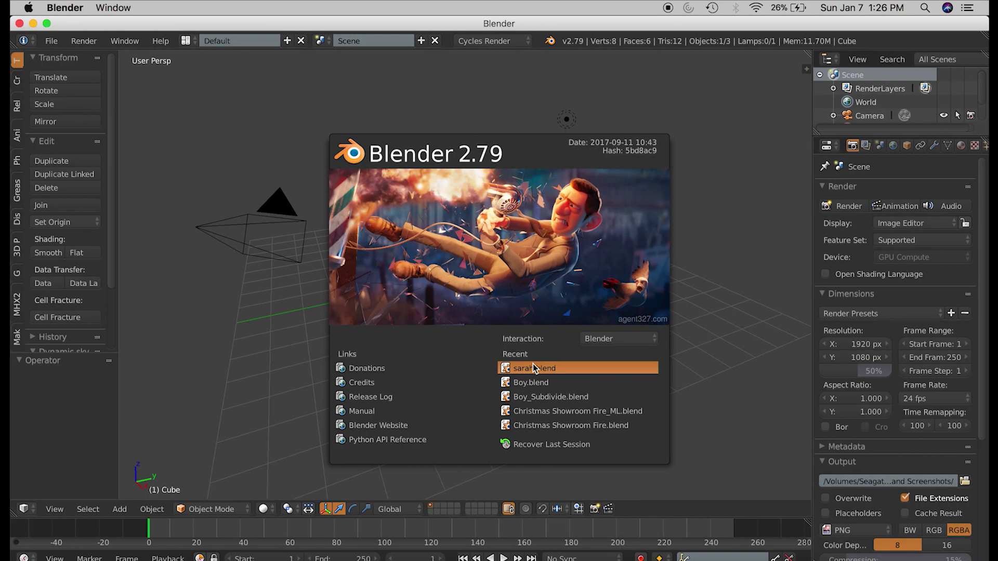
pyautogui.click(497, 161)
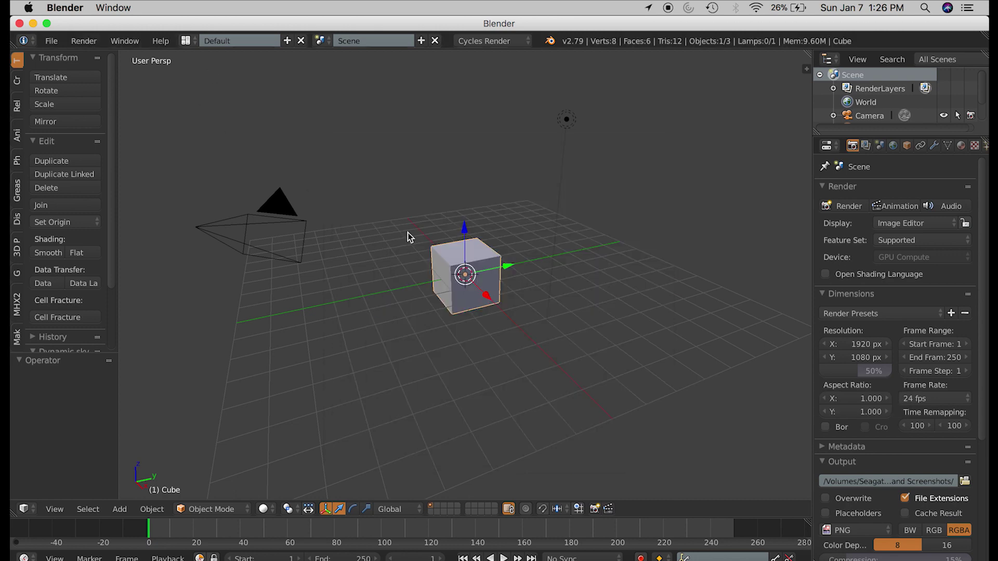
pyautogui.press('x')
pyautogui.click(475, 270)
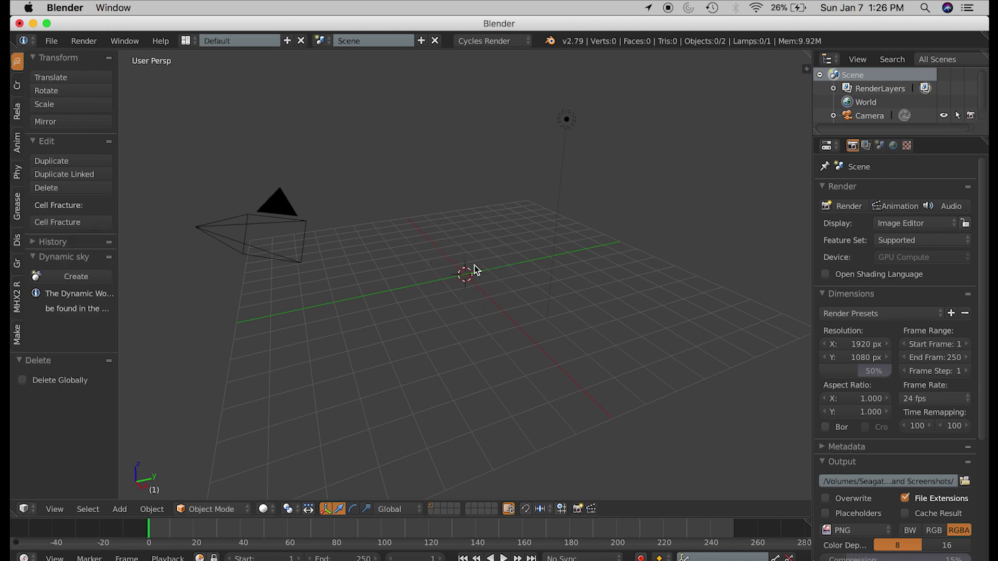
pyautogui.click(14, 299)
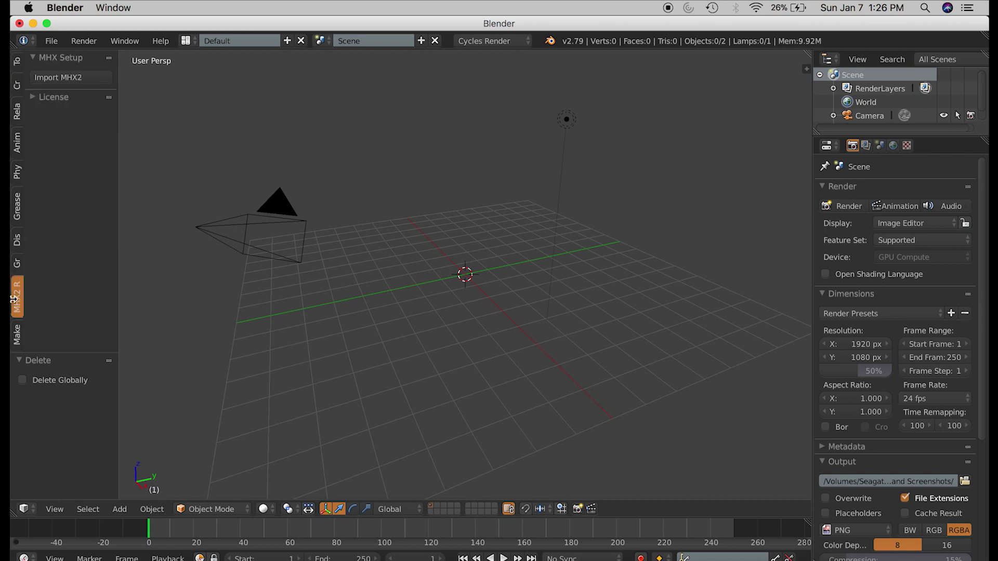
# Import Alexa.mhx2 from Documents/MakeHuman/v1/exports into the scene.
pyautogui.click(75, 78)
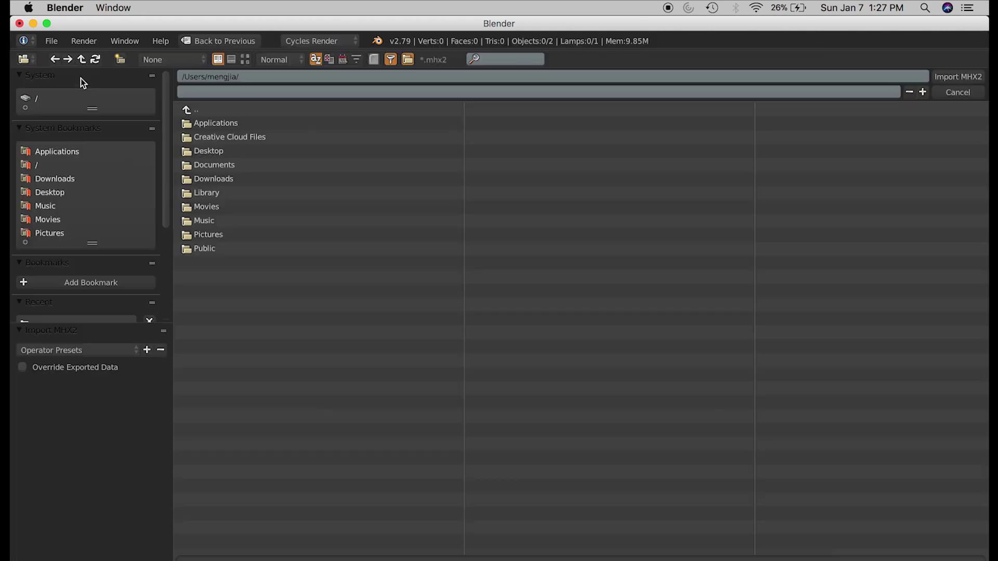
pyautogui.click(218, 166)
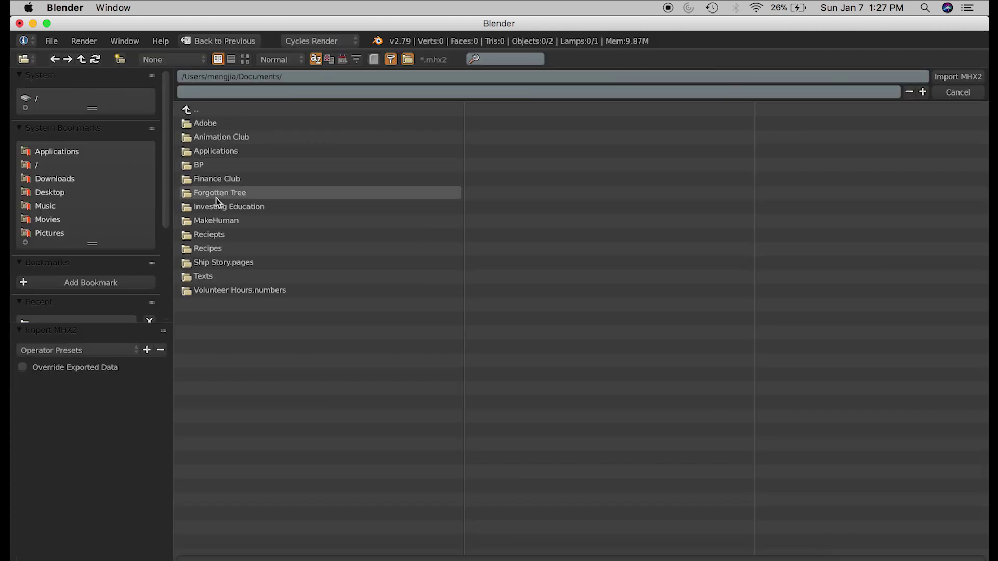
pyautogui.click(220, 222)
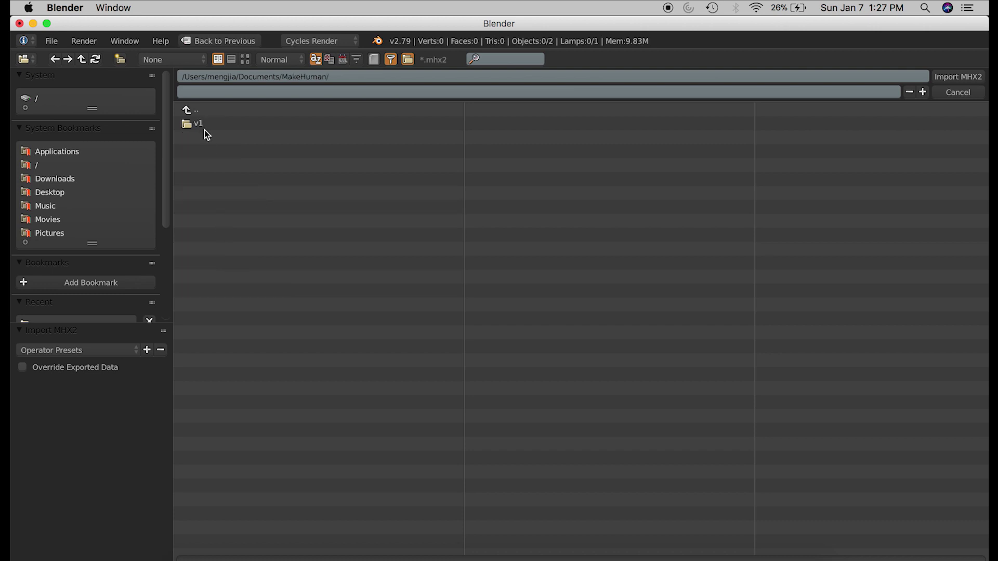
pyautogui.click(204, 126)
pyautogui.click(208, 164)
pyautogui.click(219, 138)
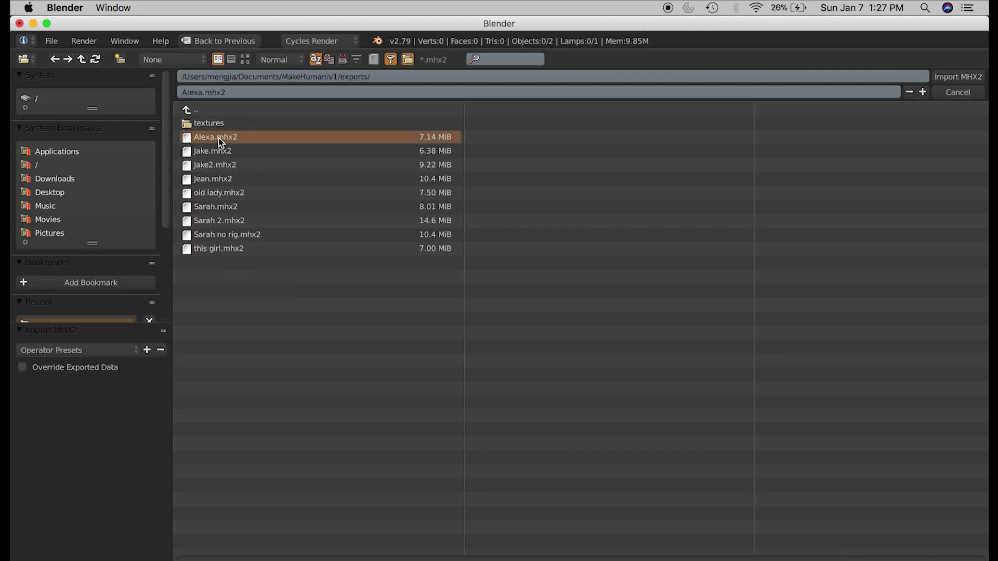
pyautogui.doubleClick(220, 138)
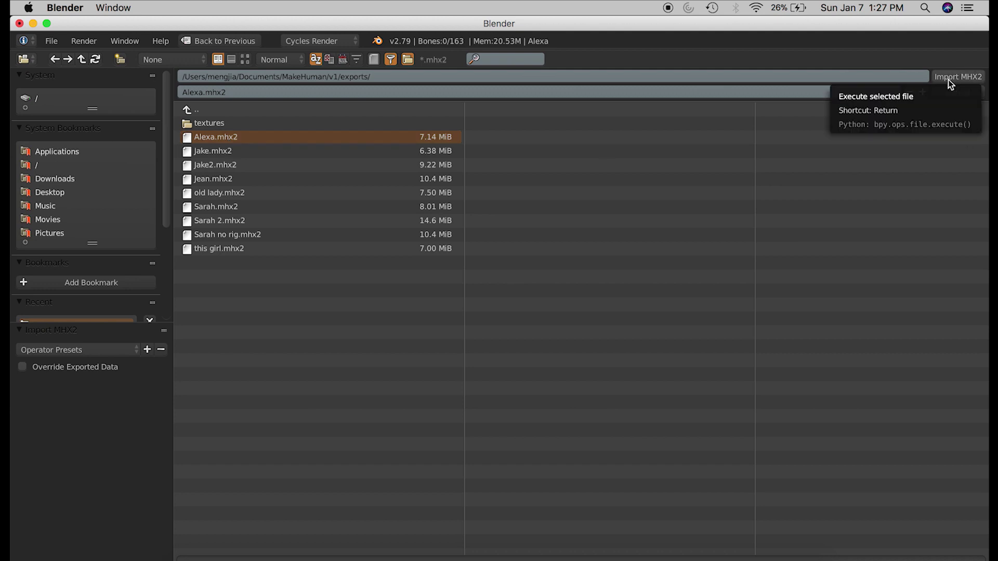
pyautogui.click(969, 97)
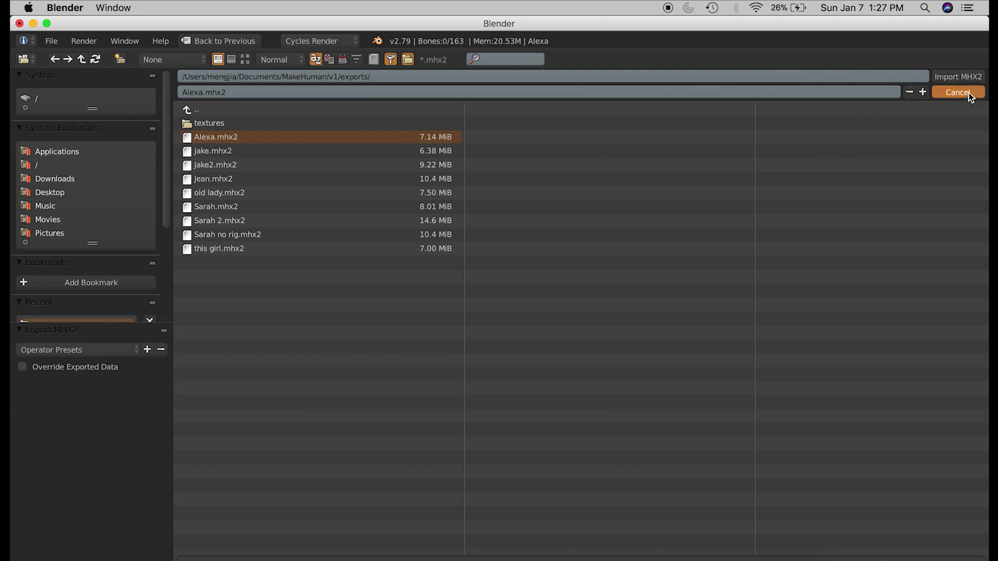
# Select Alexa's spine bone and add facerig drivers to the character.
pyautogui.moveTo(662, 232); pyautogui.dragTo(545, 216, button='middle')
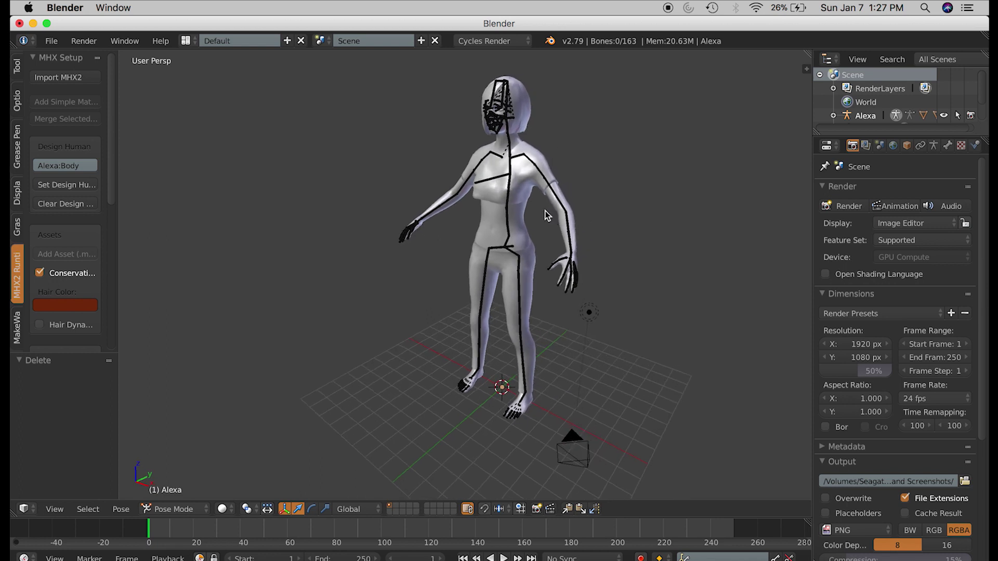
pyautogui.rightClick(512, 171)
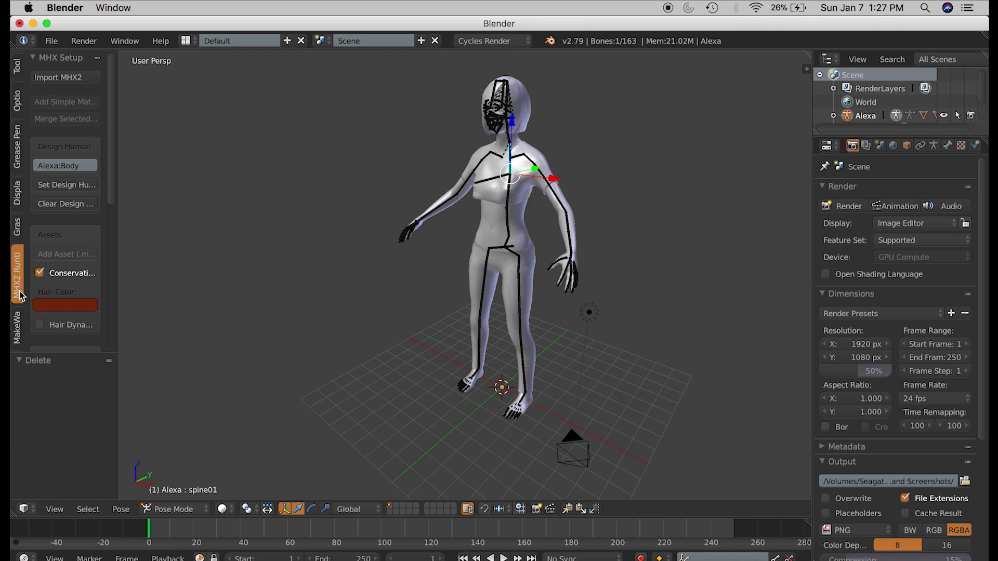
pyautogui.moveTo(116, 223); pyautogui.dragTo(217, 234)
pyautogui.scroll(-1, 143, 257)
pyautogui.scroll(-7, 143, 257)
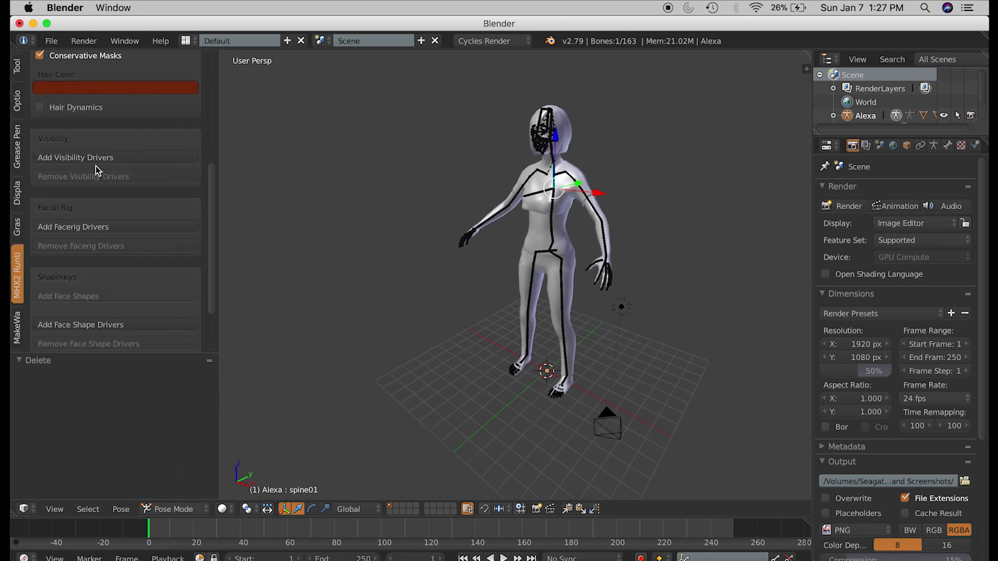
pyautogui.click(92, 229)
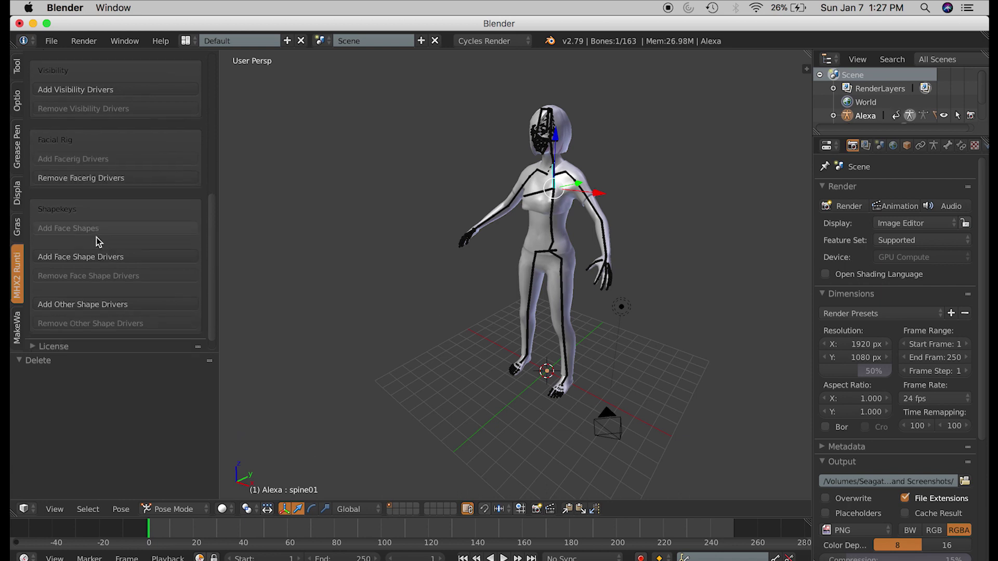
# Expand the Face Components settings and show the view's properties side panel.
pyautogui.click(33, 345)
pyautogui.scroll(-5, 111, 292)
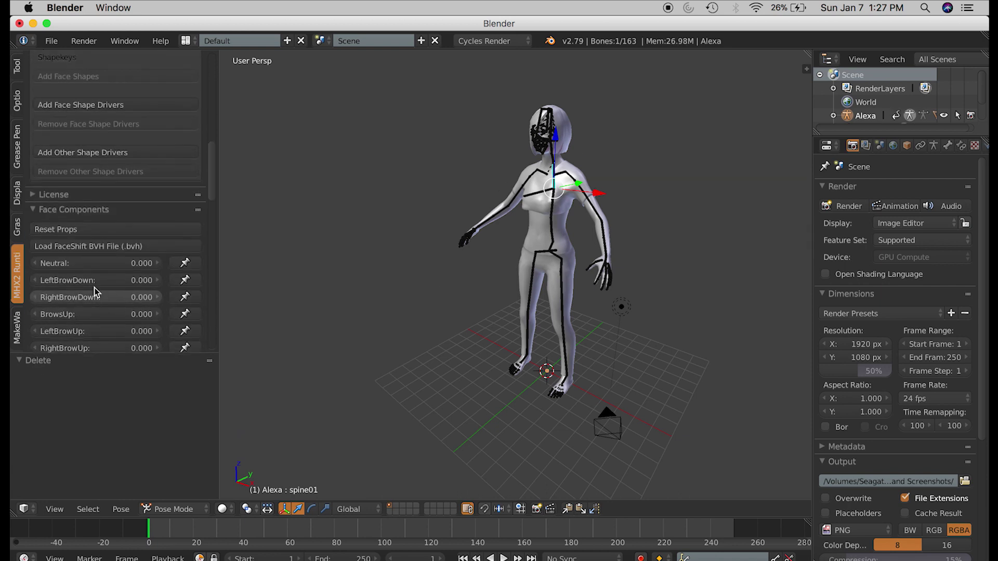
pyautogui.scroll(12, 99, 250)
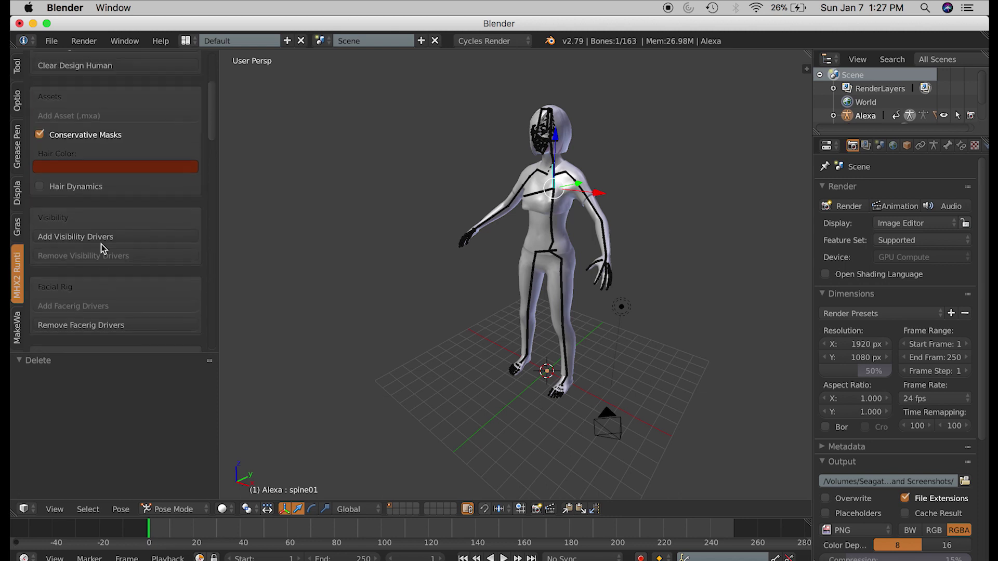
pyautogui.scroll(4, 103, 248)
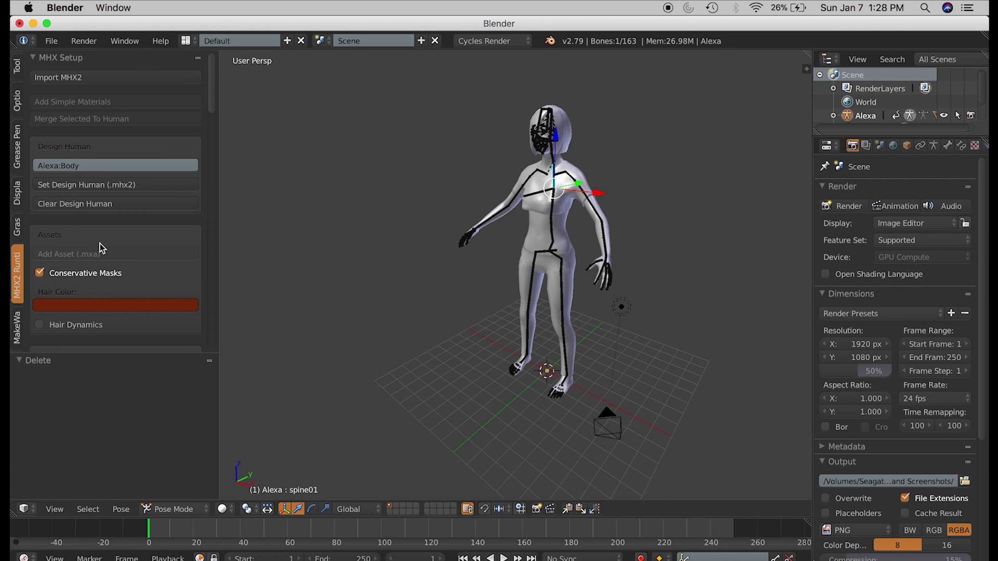
pyautogui.press('n')
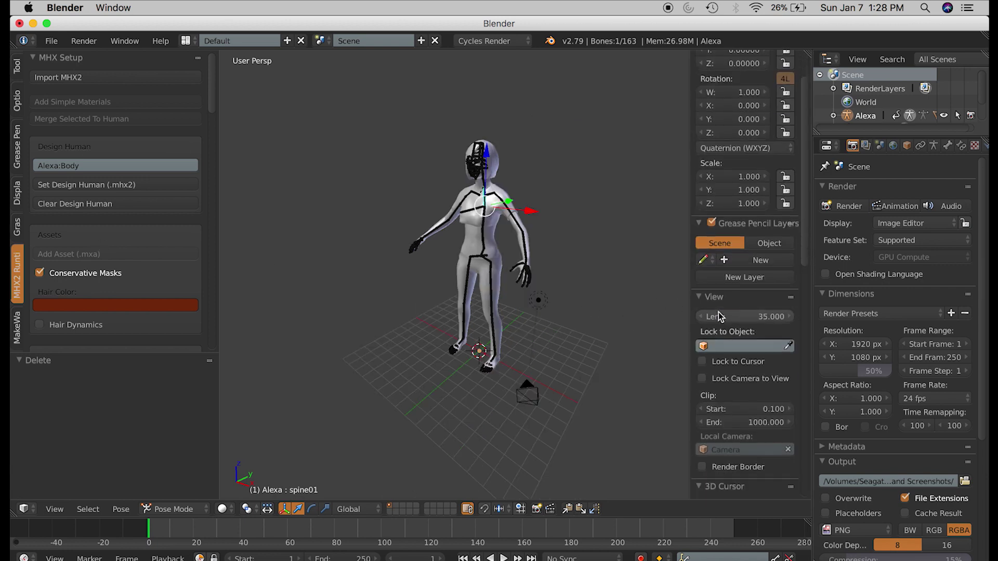
pyautogui.scroll(-20, 720, 317)
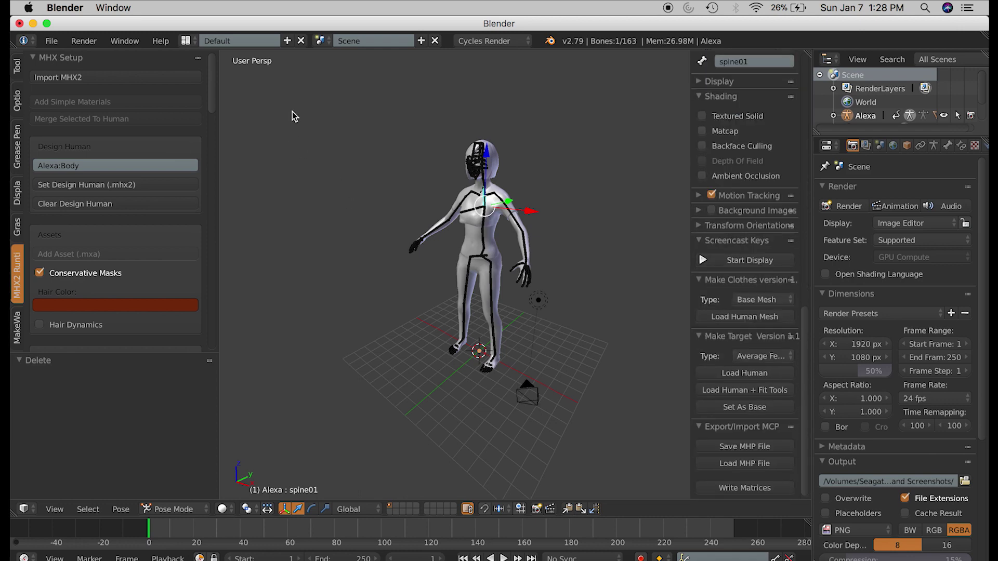
# On an empty layer, re-import Alexa.mhx2 with Add Rig enabled and Rig Type set to Mhx.
pyautogui.click(396, 507)
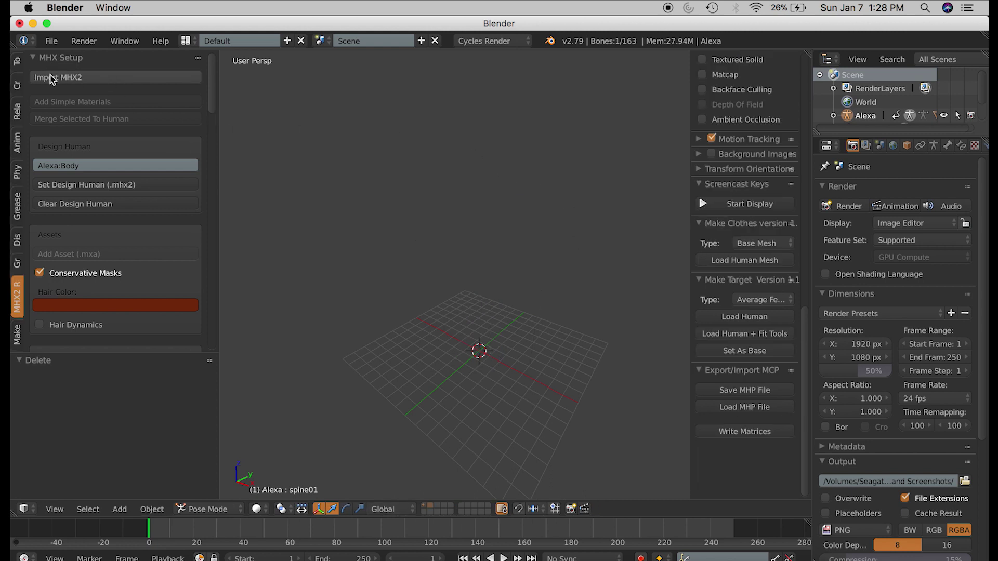
pyautogui.click(79, 78)
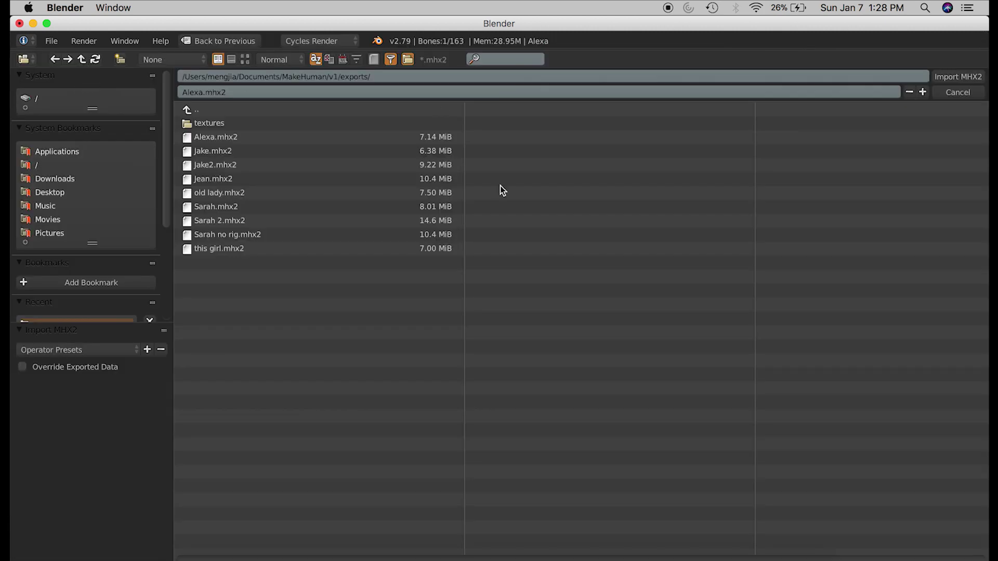
pyautogui.click(224, 137)
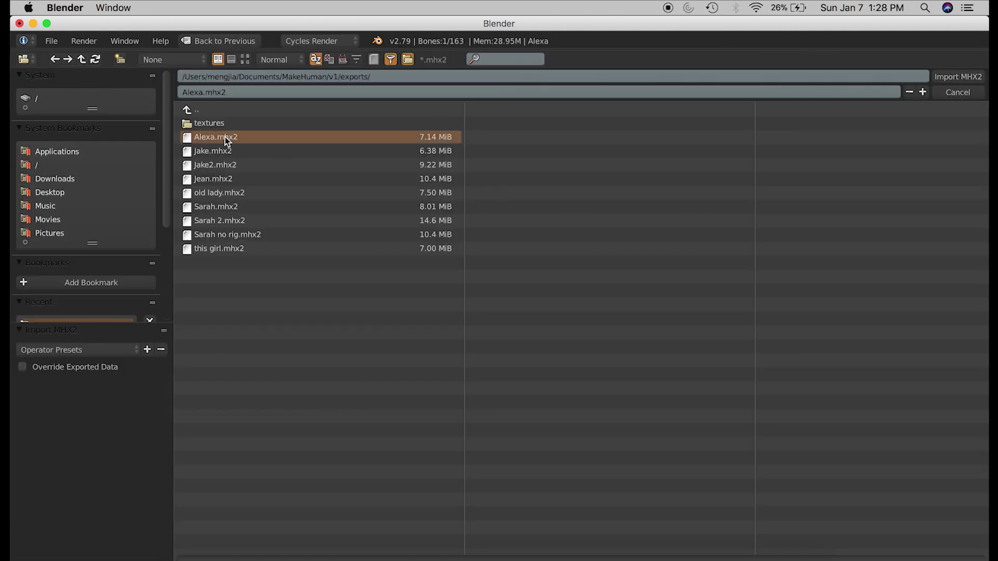
pyautogui.click(38, 369)
pyautogui.scroll(-5, 73, 417)
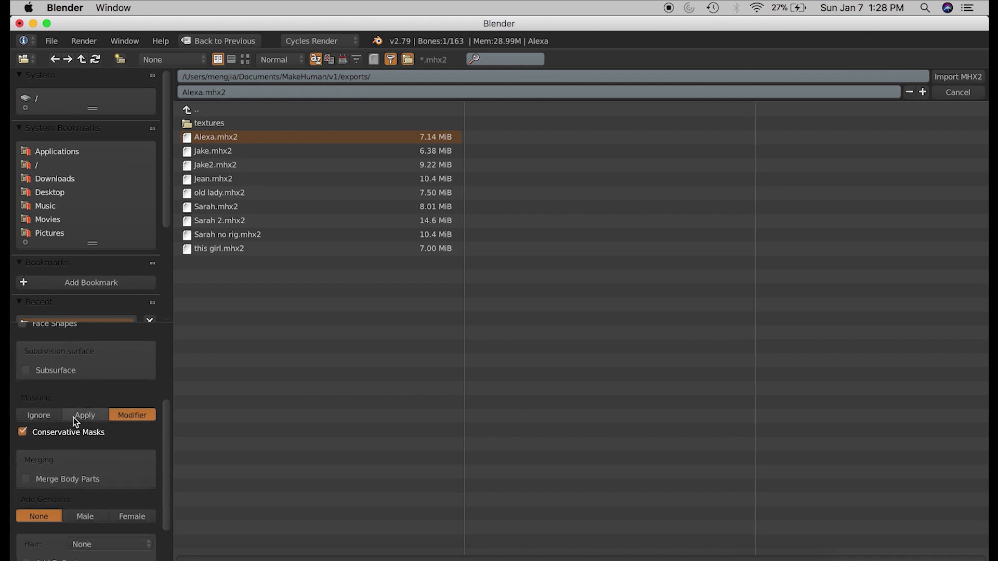
pyautogui.scroll(-3, 73, 417)
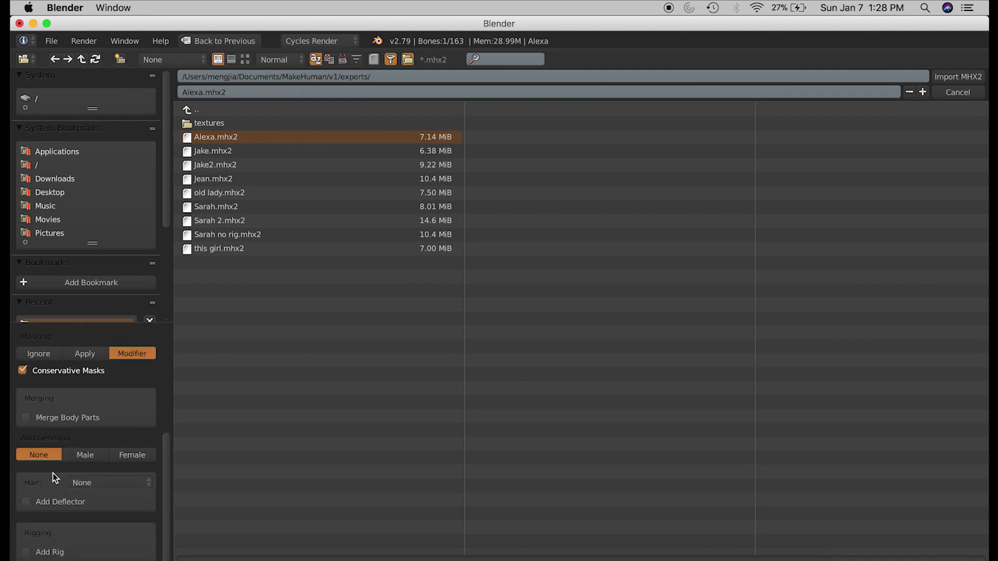
pyautogui.click(30, 555)
pyautogui.scroll(-2, 89, 519)
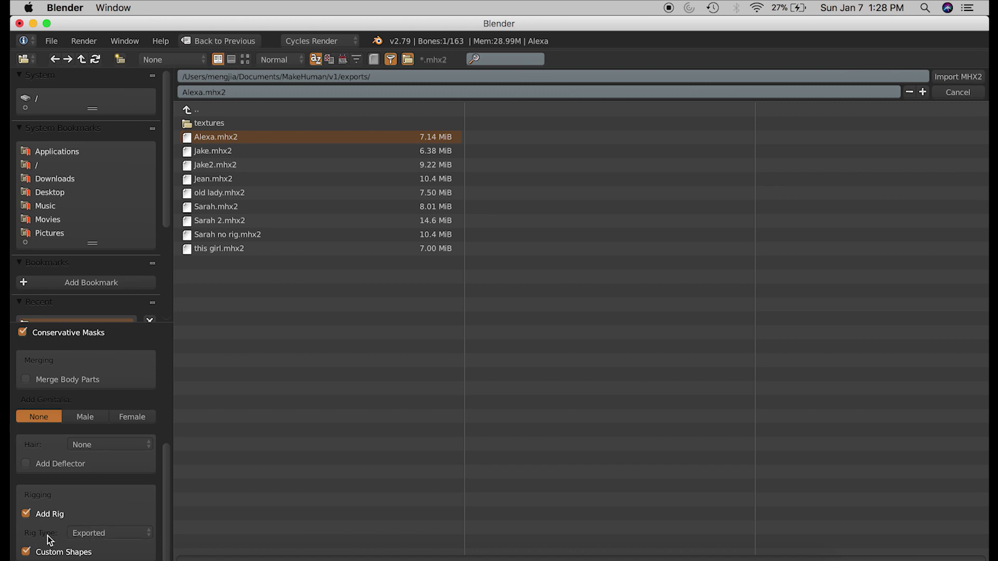
pyautogui.click(78, 535)
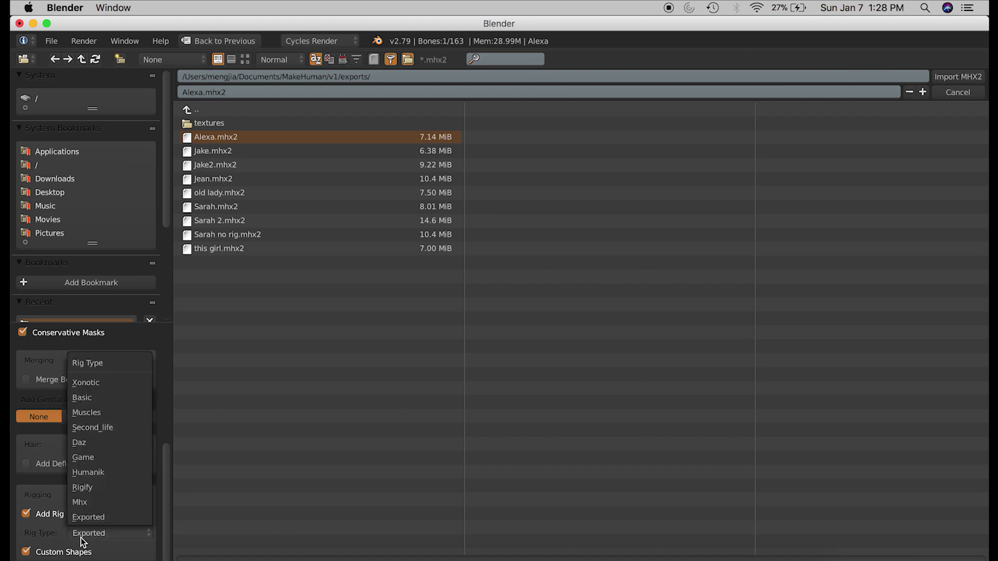
pyautogui.click(101, 503)
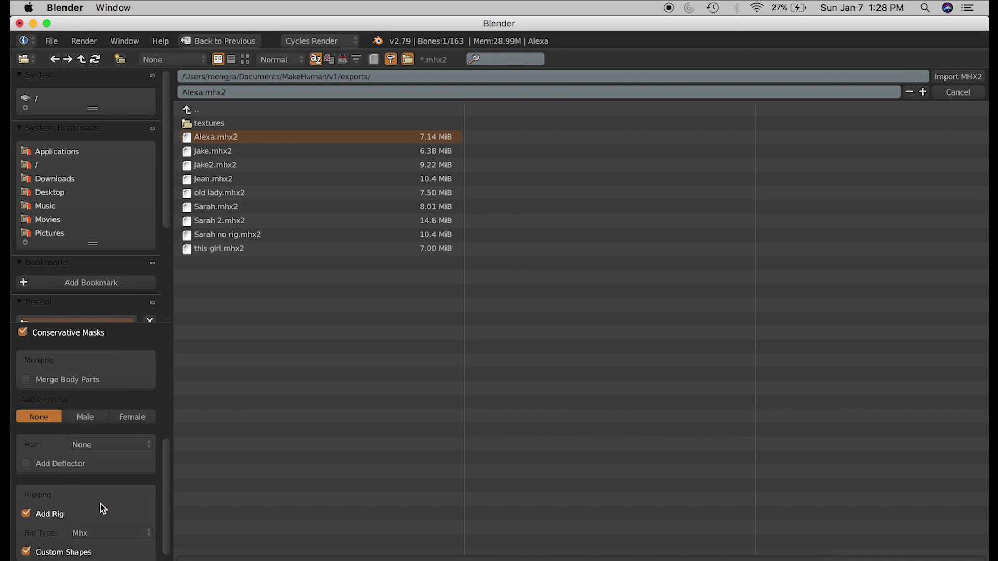
pyautogui.scroll(-1, 101, 504)
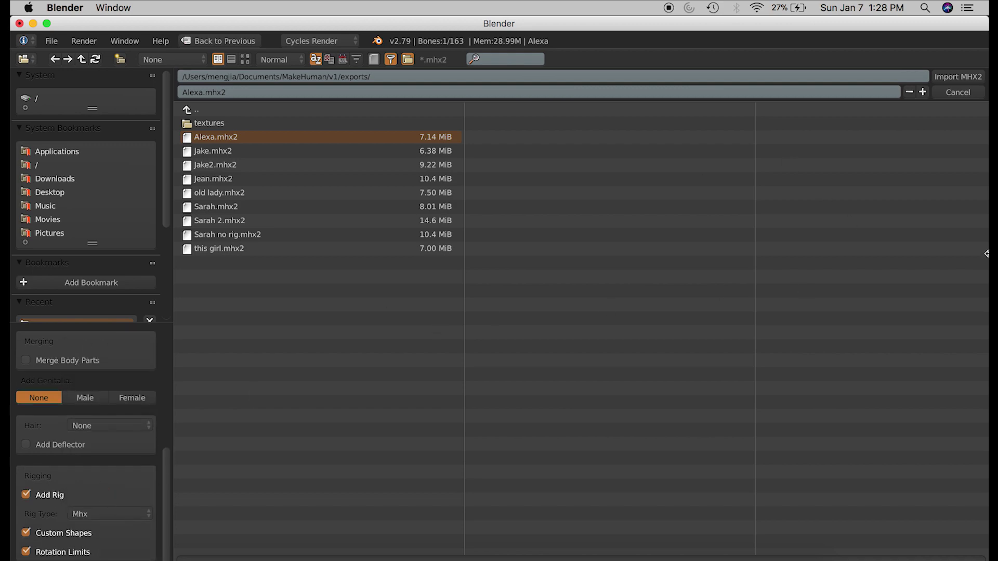
pyautogui.click(954, 76)
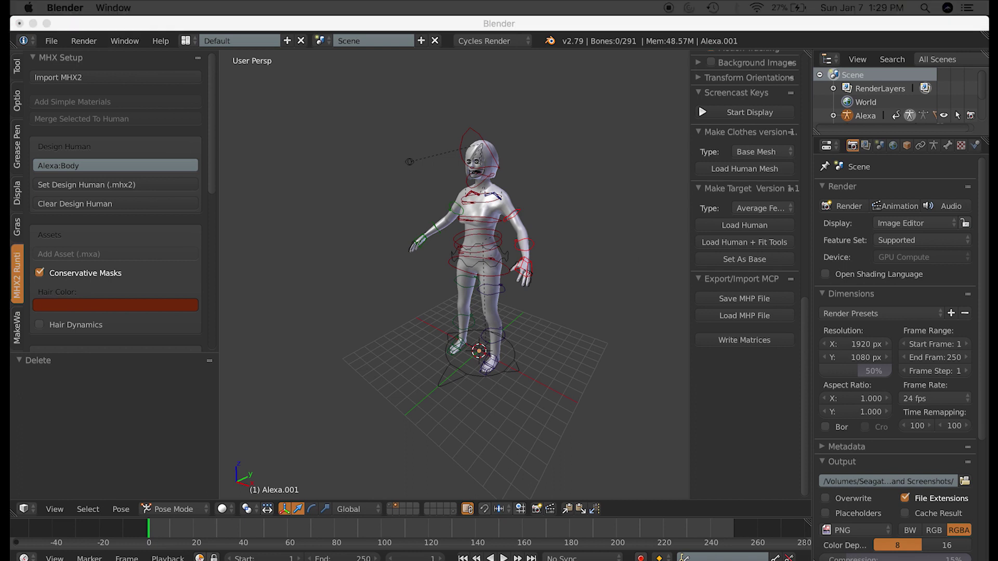
pyautogui.click(380, 250)
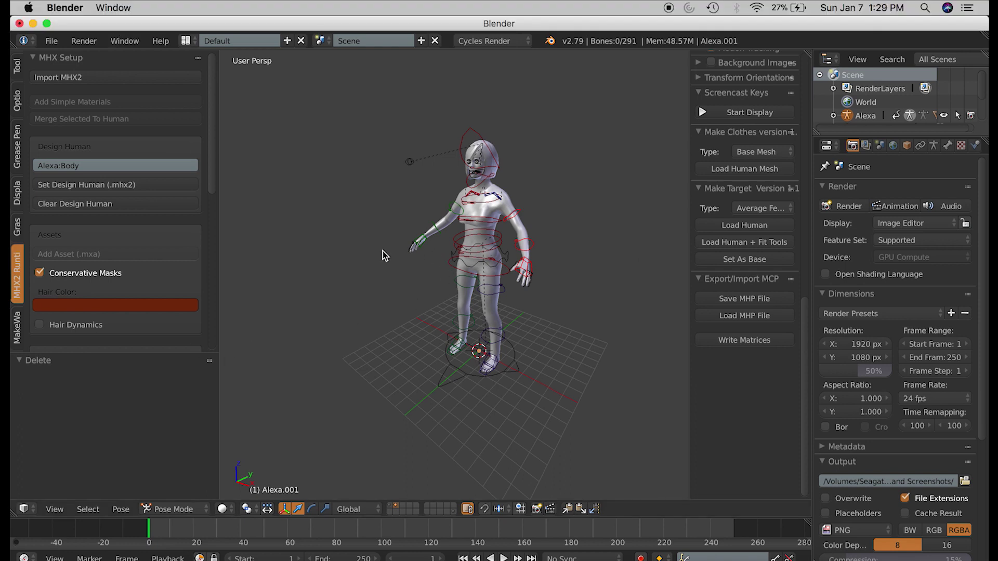
pyautogui.scroll(3, 395, 251)
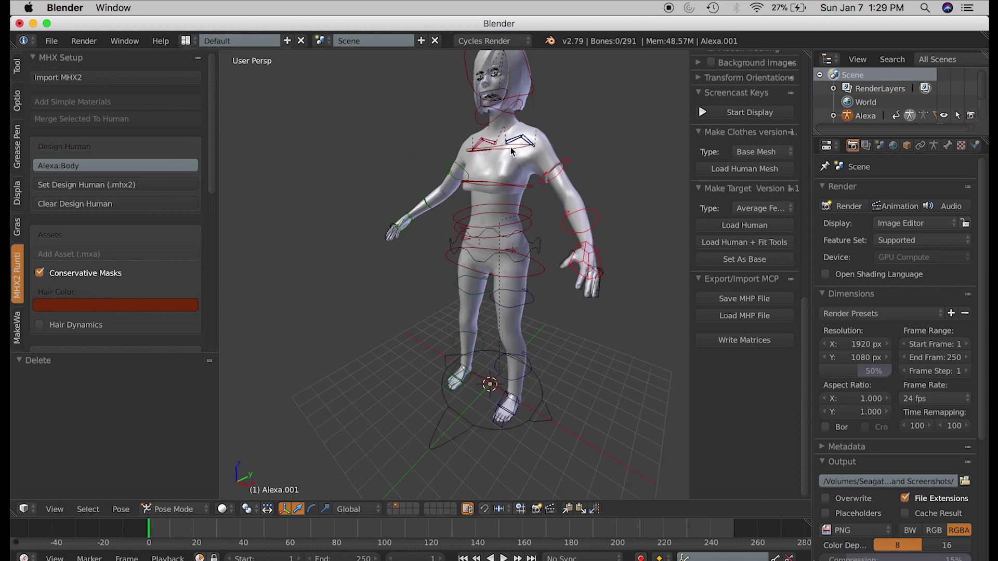
pyautogui.moveTo(511, 150); pyautogui.dragTo(375, 223, button='middle')
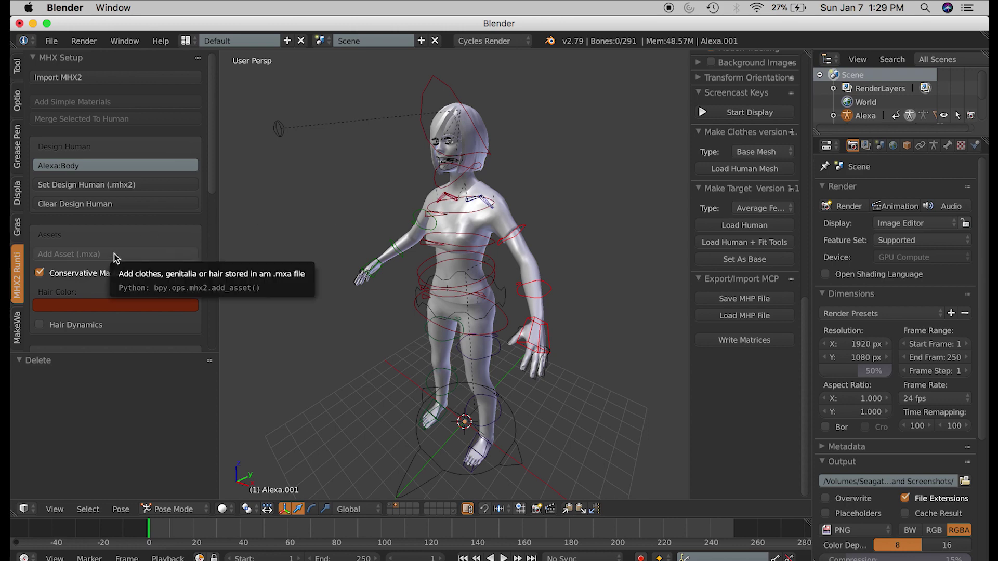
pyautogui.scroll(-1, 113, 253)
pyautogui.rightClick(430, 212)
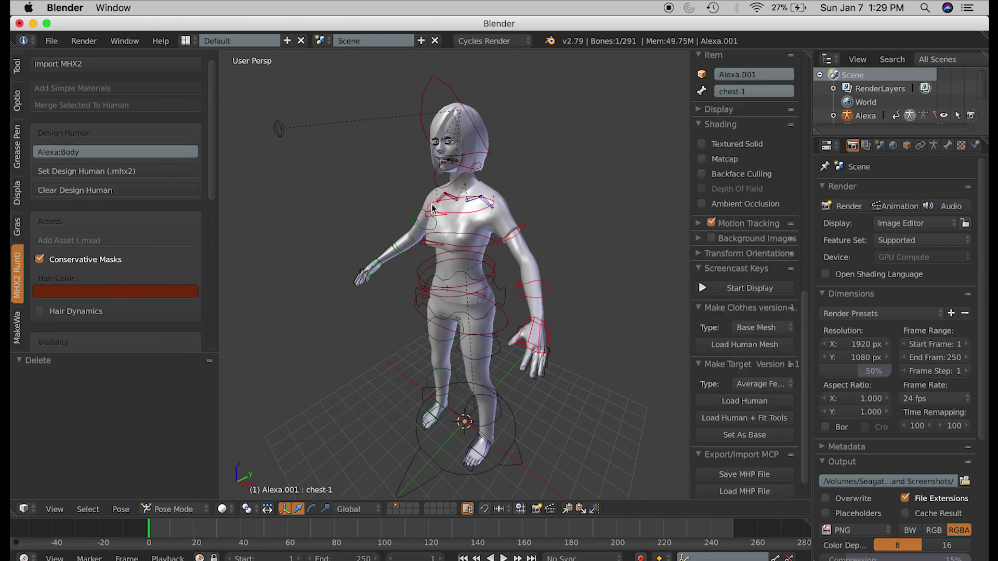
pyautogui.scroll(-20, 78, 256)
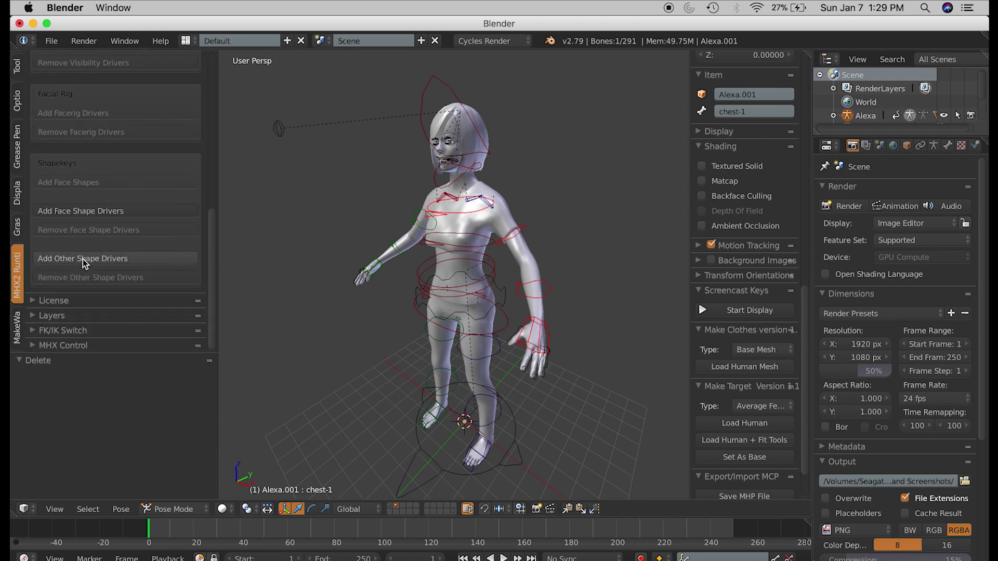
pyautogui.moveTo(547, 251); pyautogui.dragTo(499, 234, button='middle')
pyautogui.scroll(5, 469, 260)
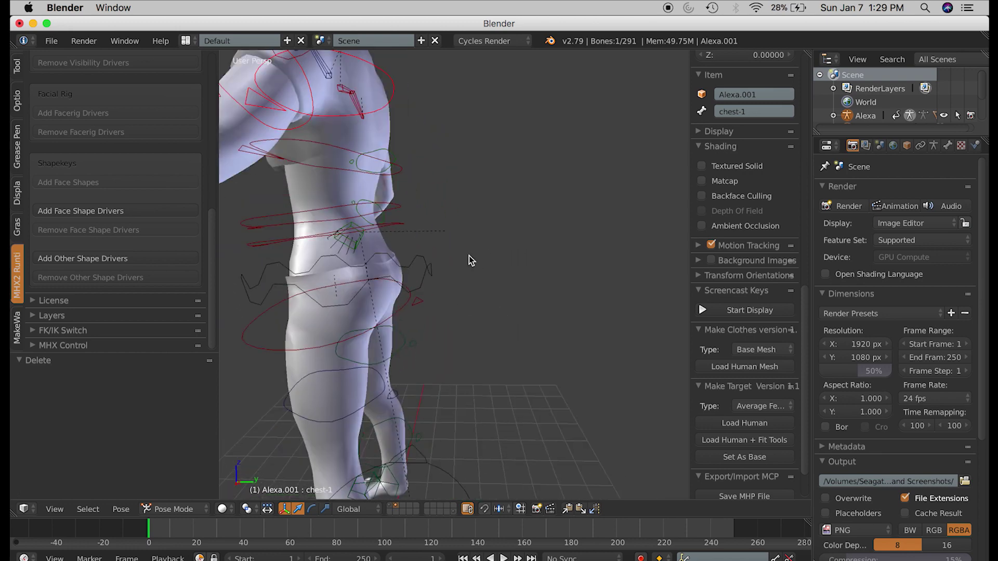
pyautogui.rightClick(421, 266)
pyautogui.scroll(-4, 421, 282)
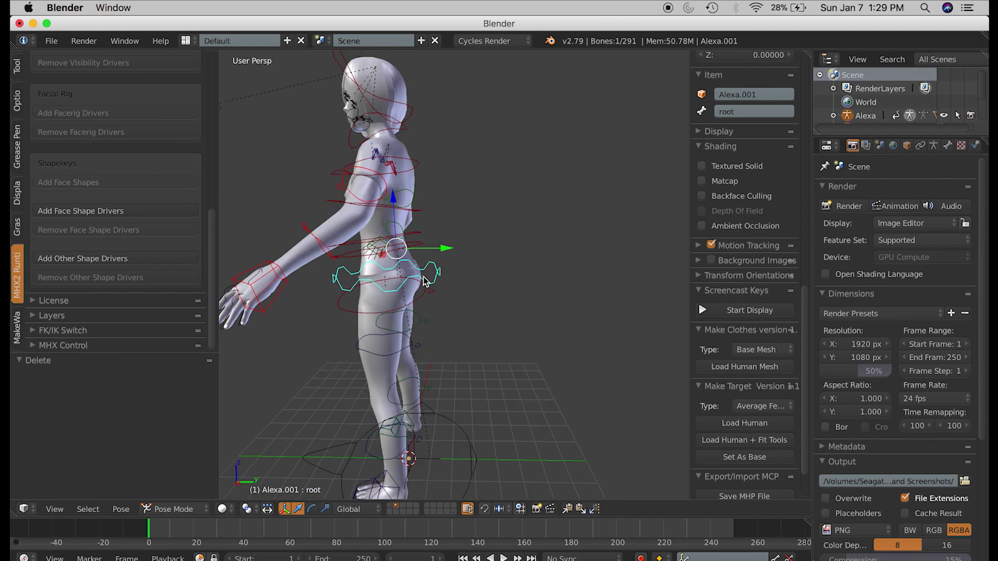
pyautogui.scroll(-1, 422, 266)
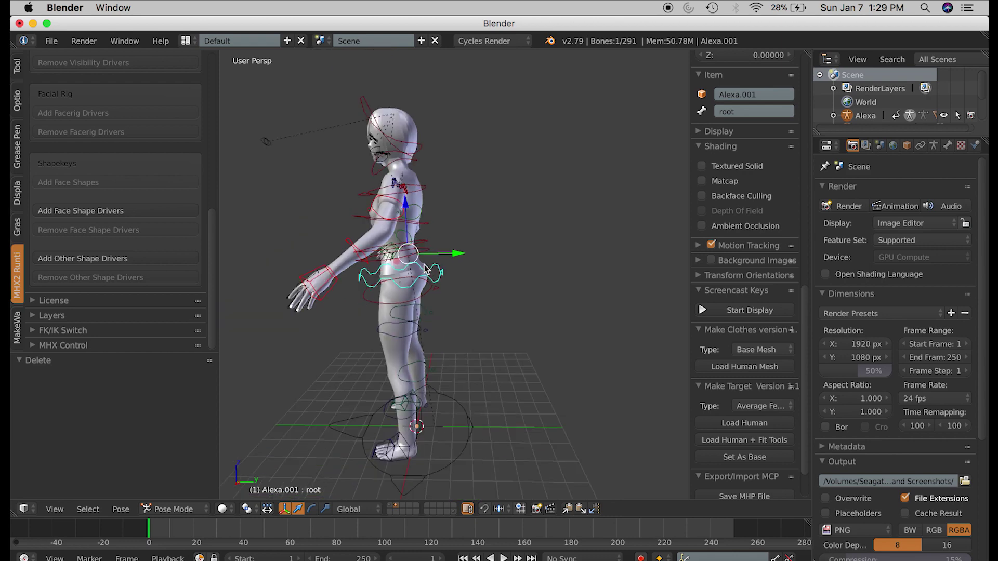
pyautogui.press('g')
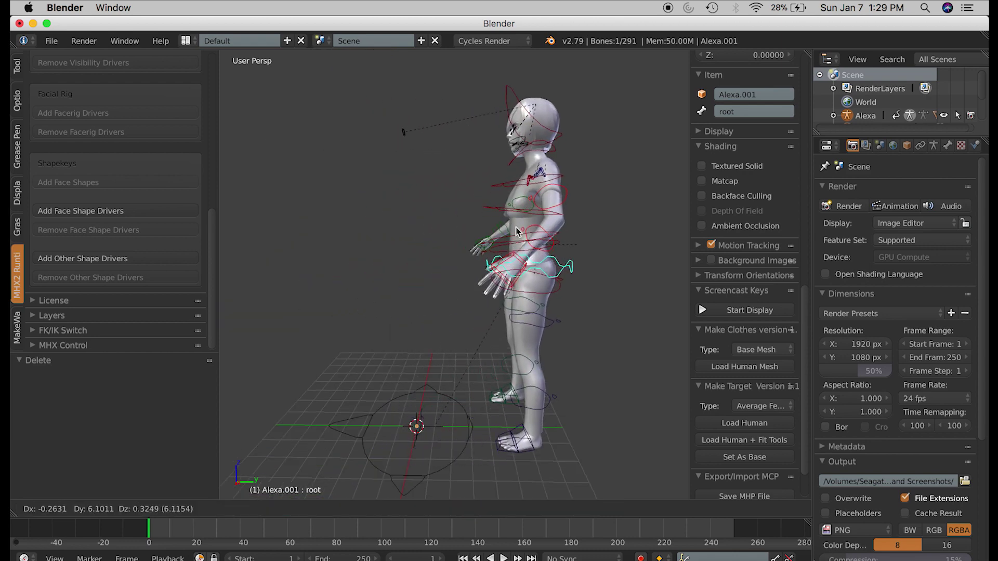
pyautogui.click(425, 217)
pyautogui.hotkey('ctrl', 'z')
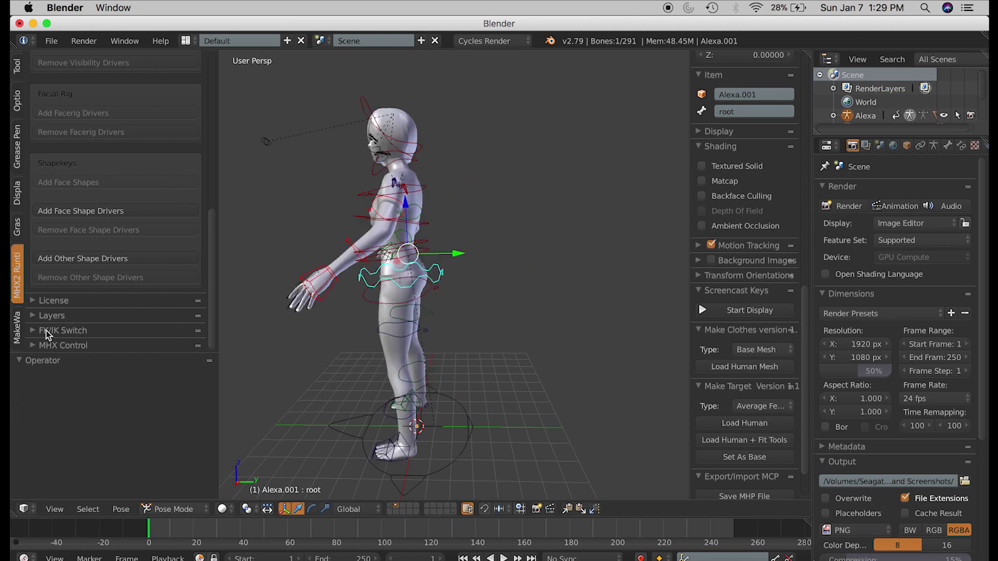
# Switch Alexa.001's left and right legs from FK to IK.
pyautogui.click(32, 332)
pyautogui.scroll(-10, 64, 326)
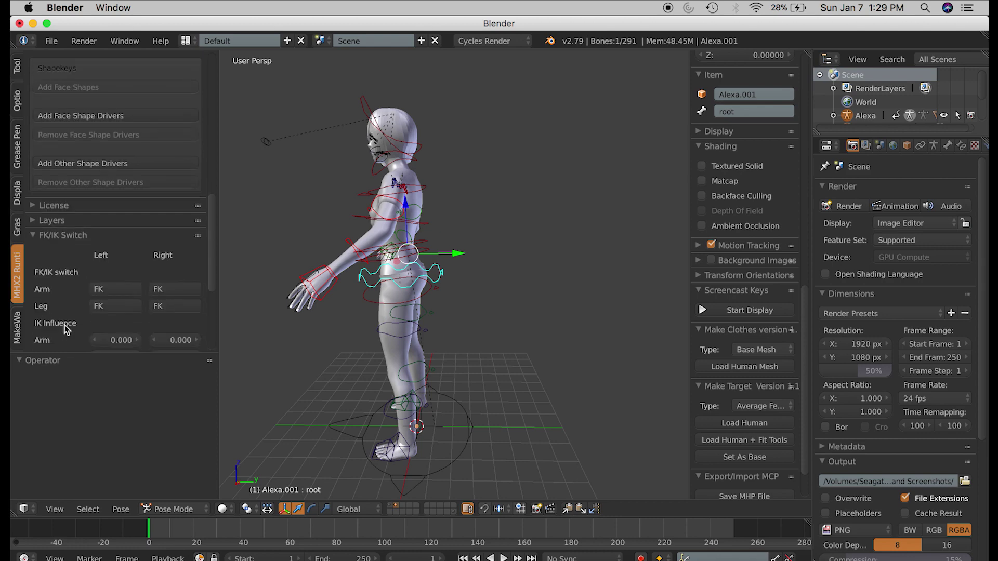
pyautogui.scroll(5, 67, 325)
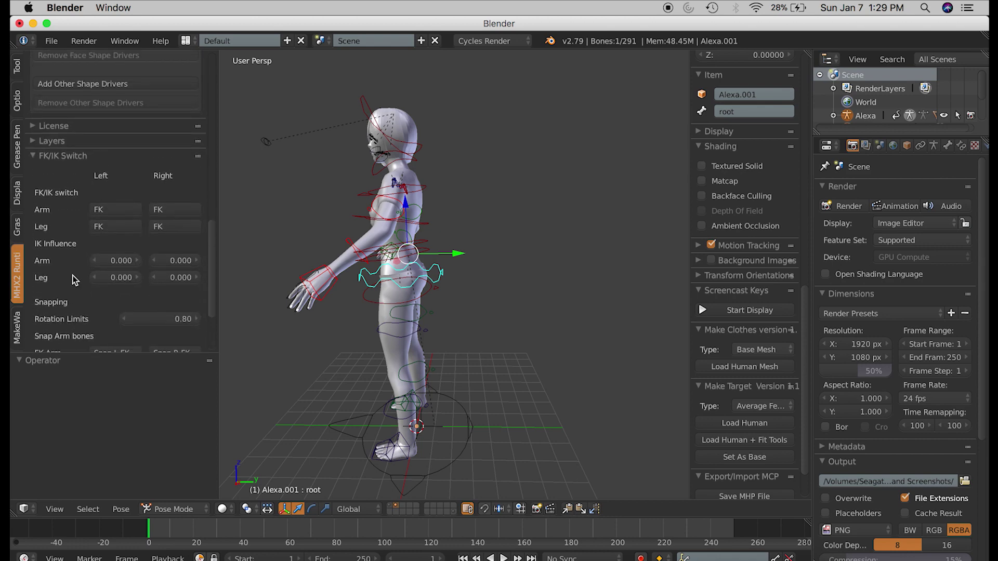
pyautogui.click(117, 229)
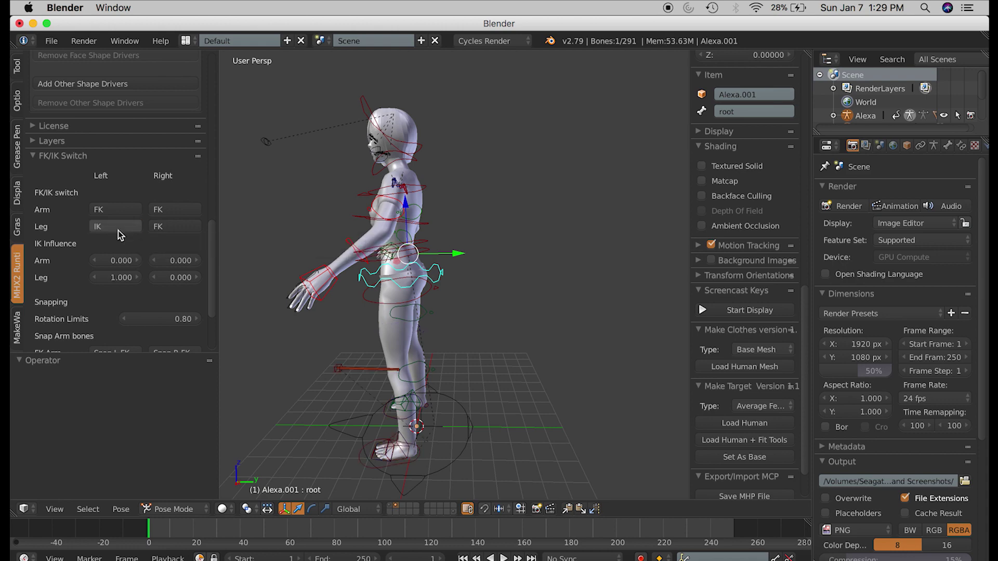
pyautogui.click(160, 228)
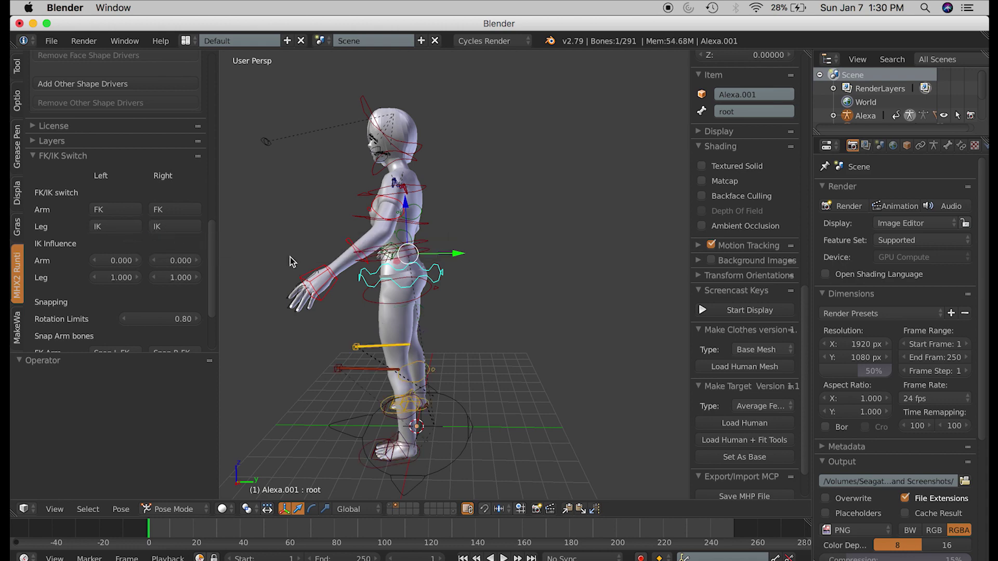
# Move the root bone by -0.029, 0.066, 0.126 to test the IK legs.
pyautogui.press('g')
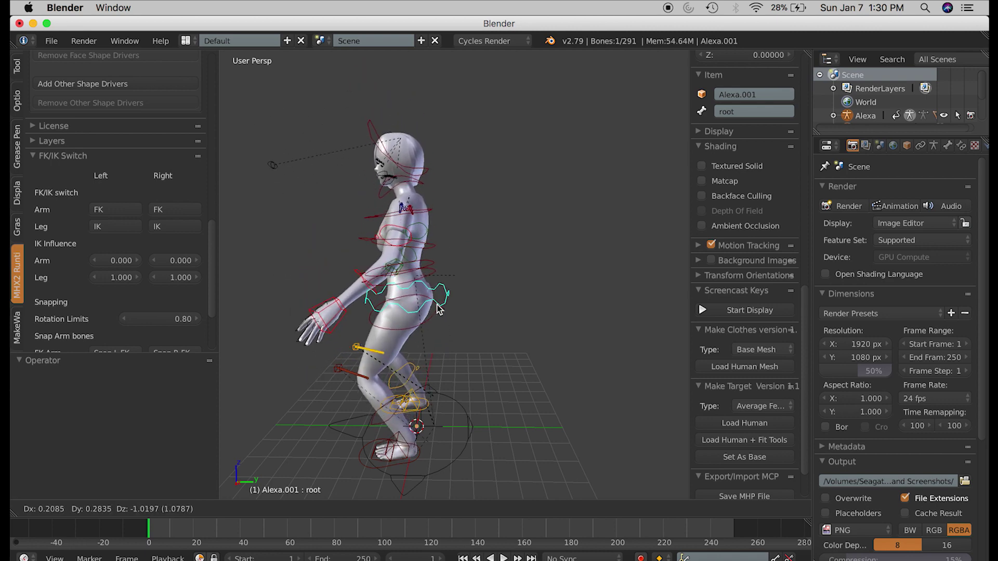
pyautogui.click(439, 279)
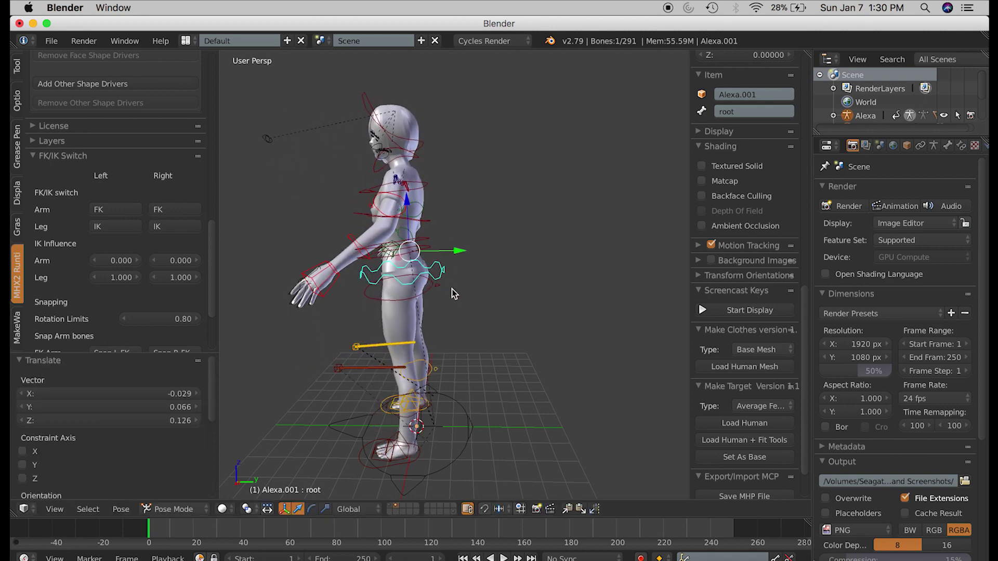
pyautogui.moveTo(467, 309); pyautogui.dragTo(513, 304, button='middle')
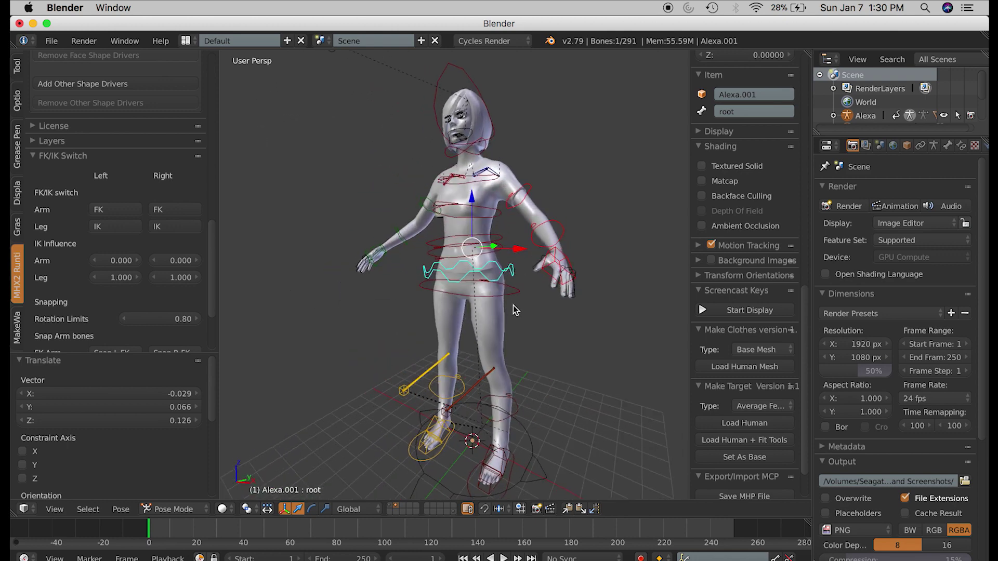
# Expand the MHX Control panel, then bring the makehuman.org page in Safari forward.
pyautogui.scroll(-5, 147, 320)
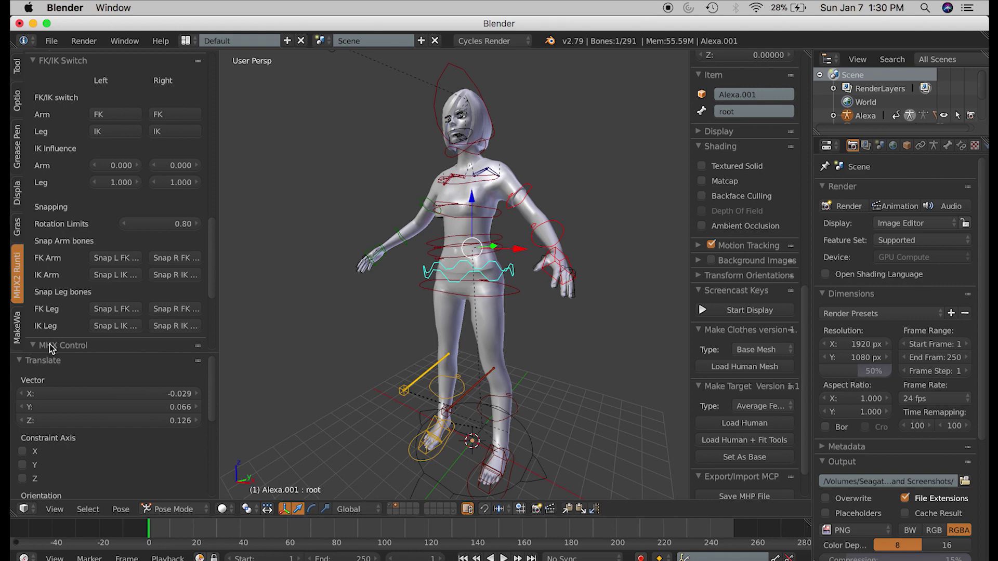
pyautogui.click(50, 345)
pyautogui.scroll(-10, 54, 344)
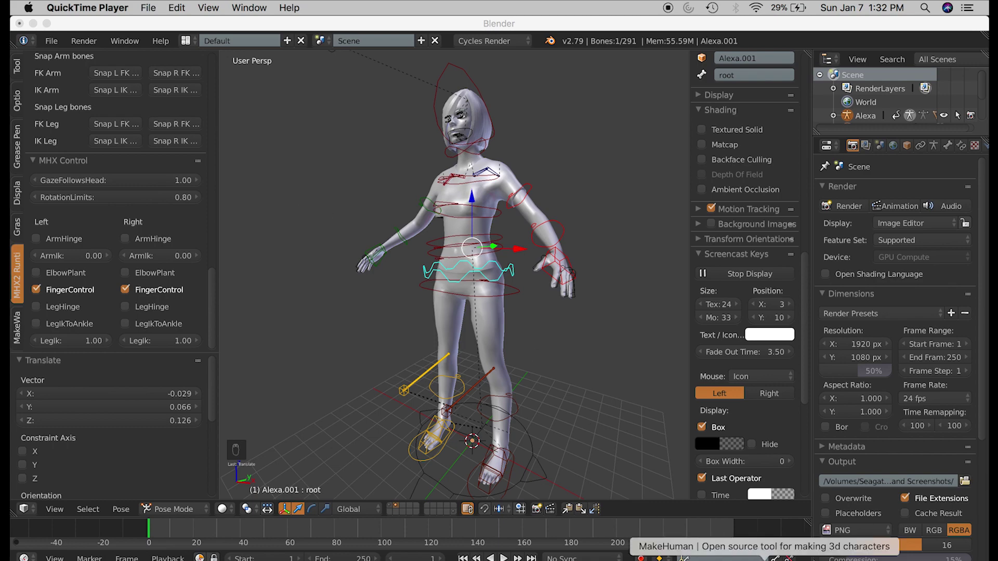
pyautogui.click(763, 558)
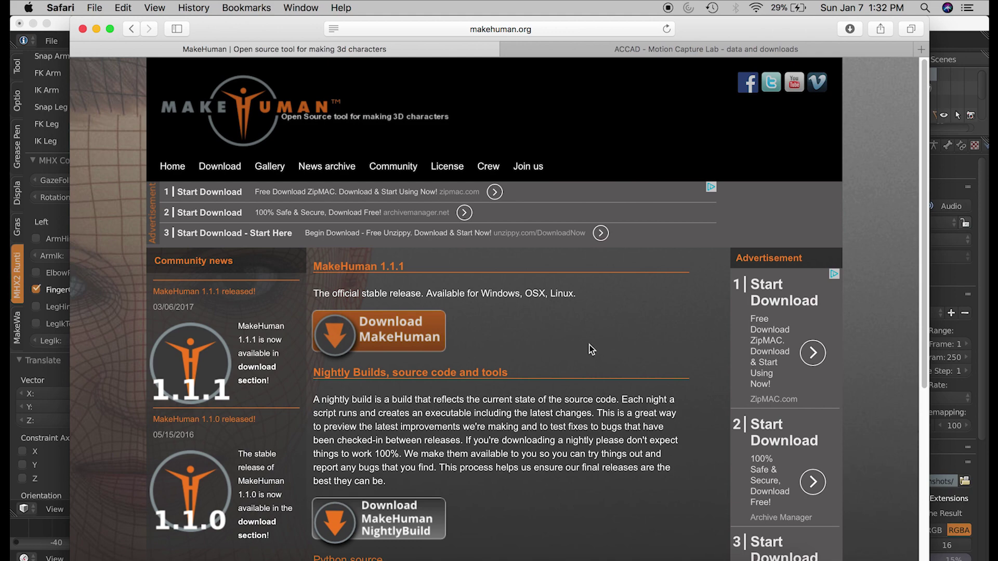
# Download blender_plugins_for_1.1.1.zip from the 1.1.1 releases page and open it from Downloads.
pyautogui.scroll(-8, 563, 333)
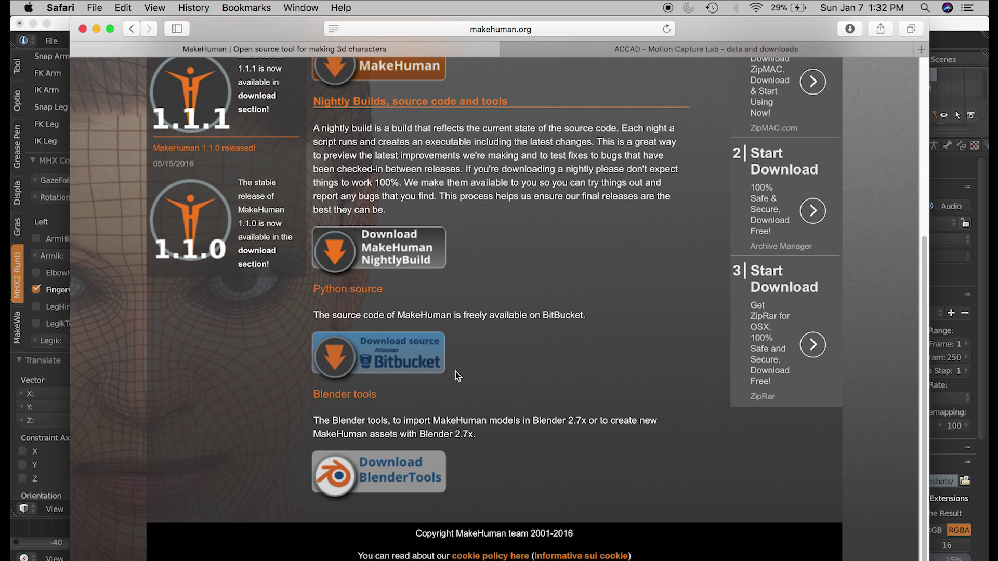
pyautogui.click(397, 468)
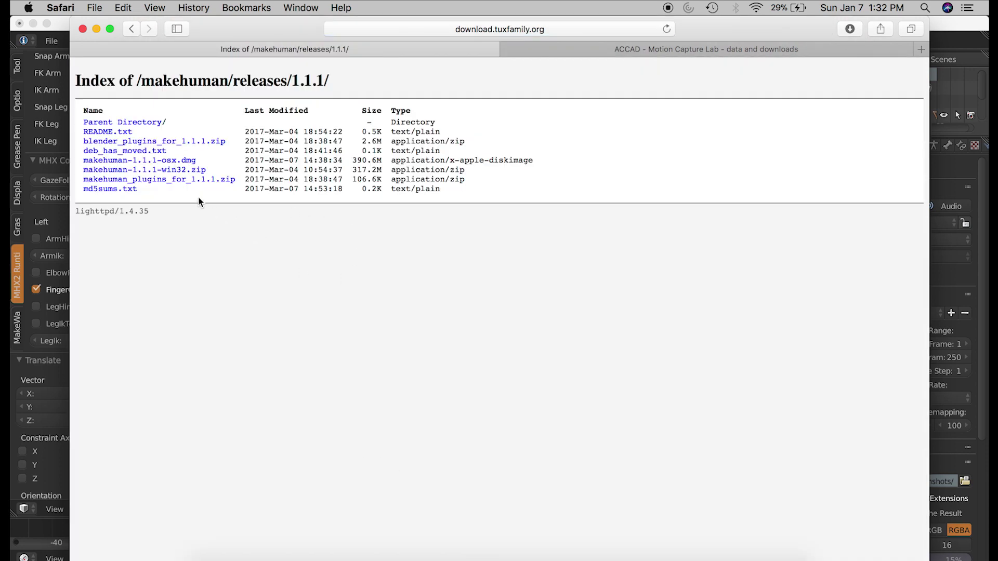
pyautogui.click(154, 143)
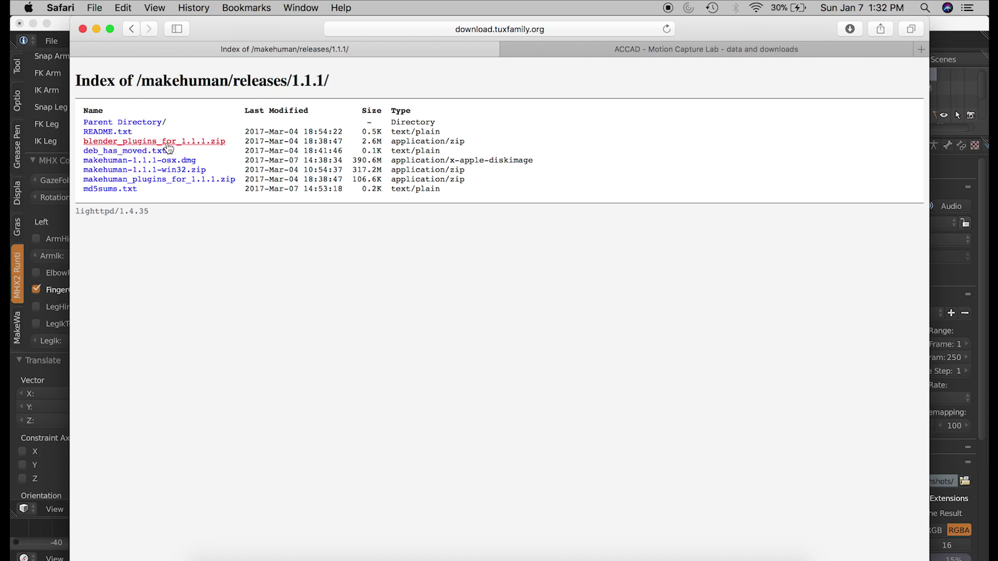
pyautogui.click(168, 145)
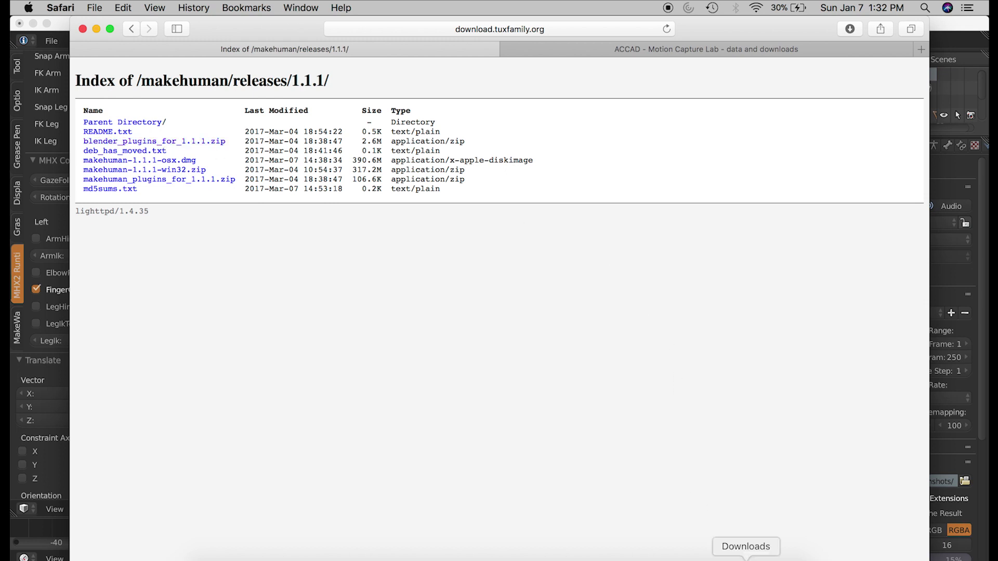
pyautogui.click(750, 552)
pyautogui.click(748, 538)
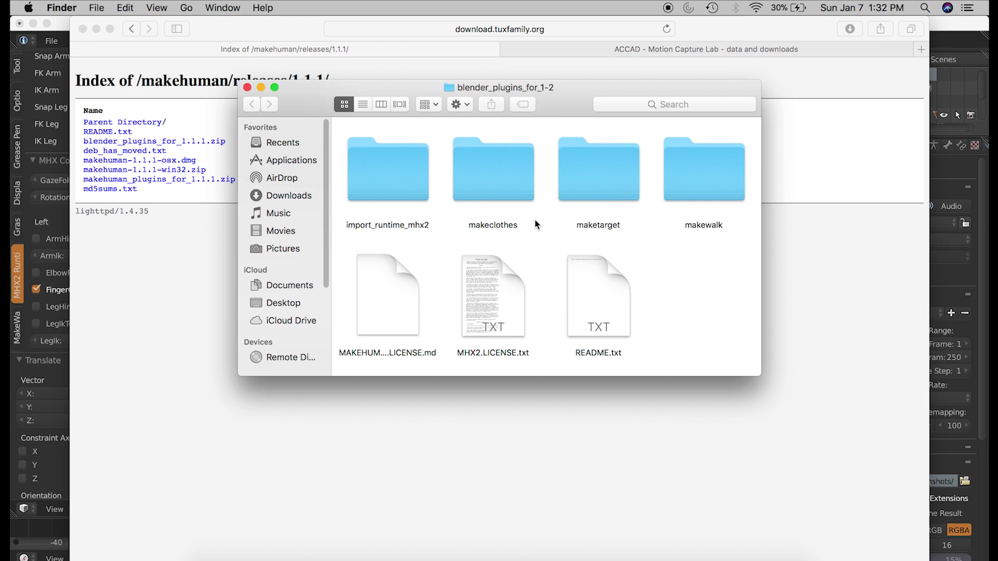
# Copy the makeclothes, maketarget and makewalk folders, then go to the Applications folder.
pyautogui.click(512, 195)
pyautogui.keyDown('super'); pyautogui.click(606, 195); pyautogui.keyUp('super')
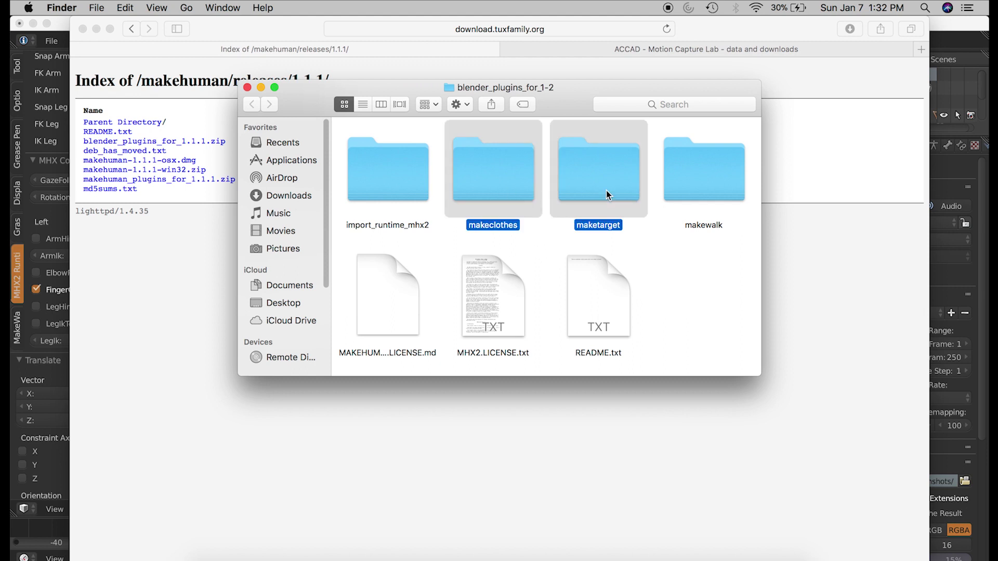
pyautogui.keyDown('super'); pyautogui.click(707, 193); pyautogui.keyUp('super')
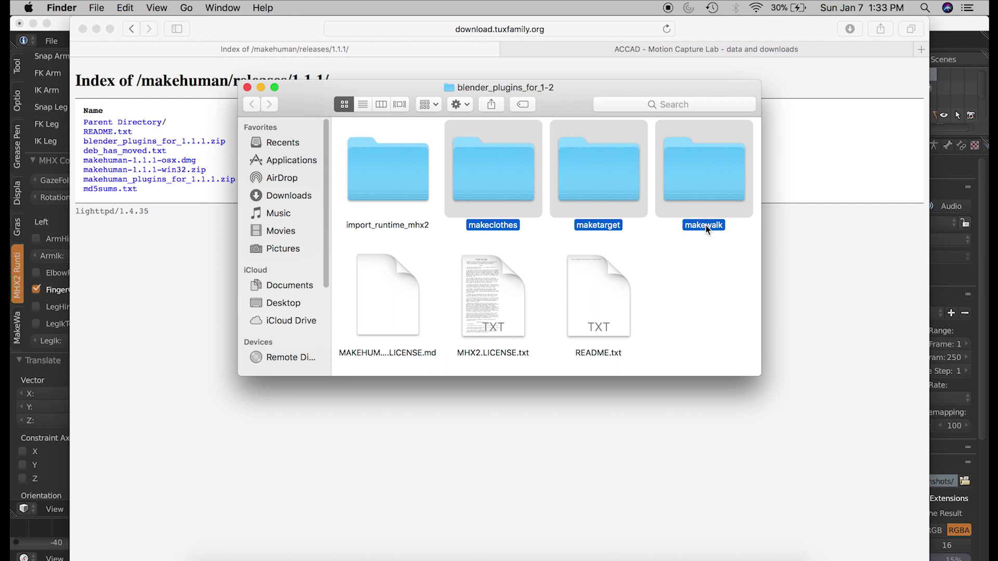
pyautogui.rightClick(597, 163)
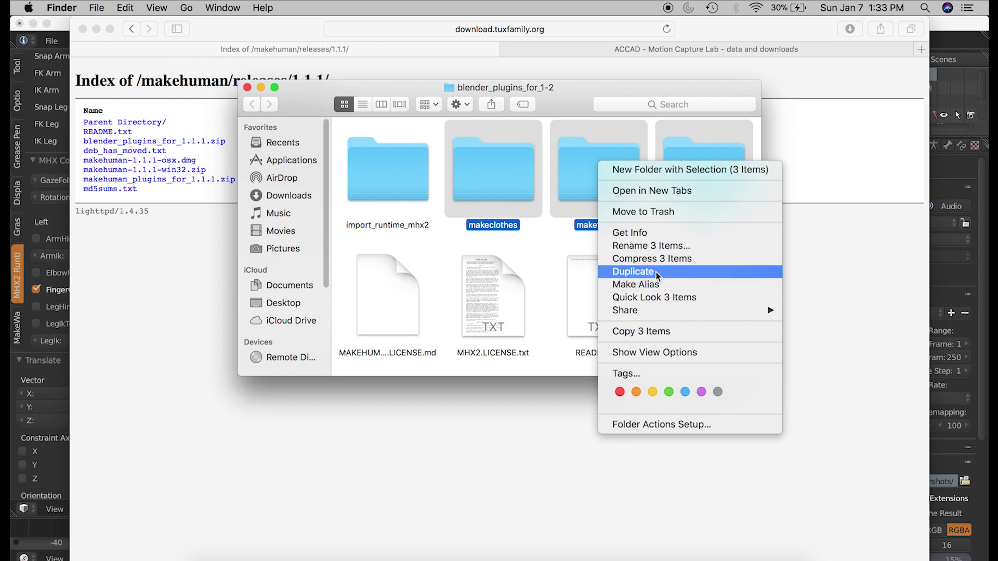
pyautogui.click(653, 332)
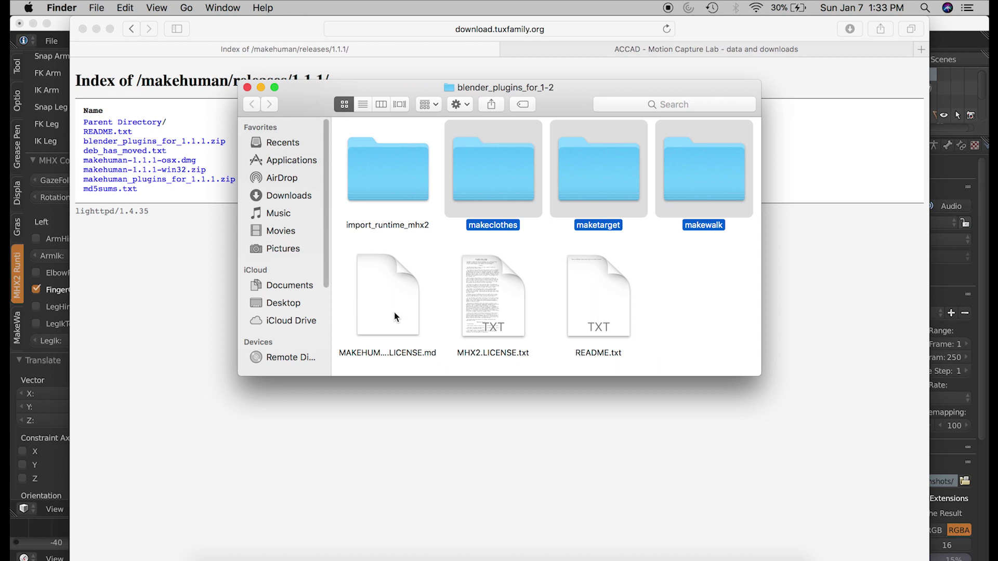
pyautogui.click(299, 160)
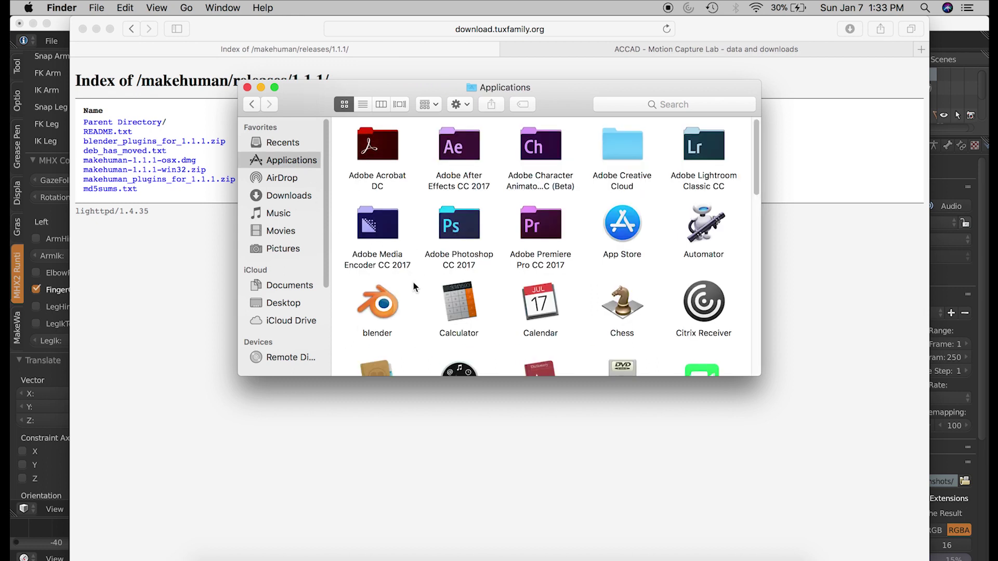
# Open Contents/Resources/2.79/scripts/addons inside the Blender app package.
pyautogui.rightClick(375, 311)
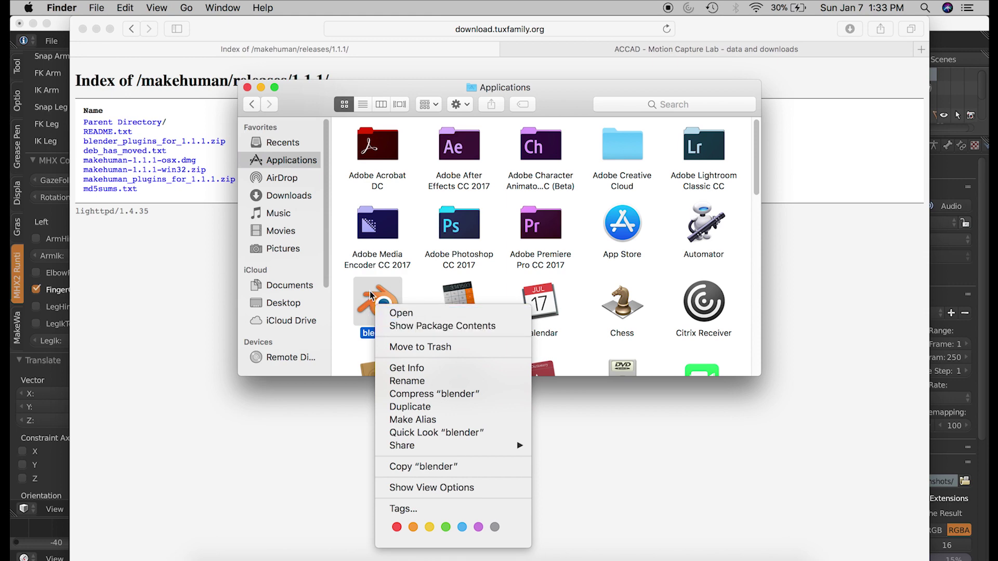
pyautogui.click(408, 326)
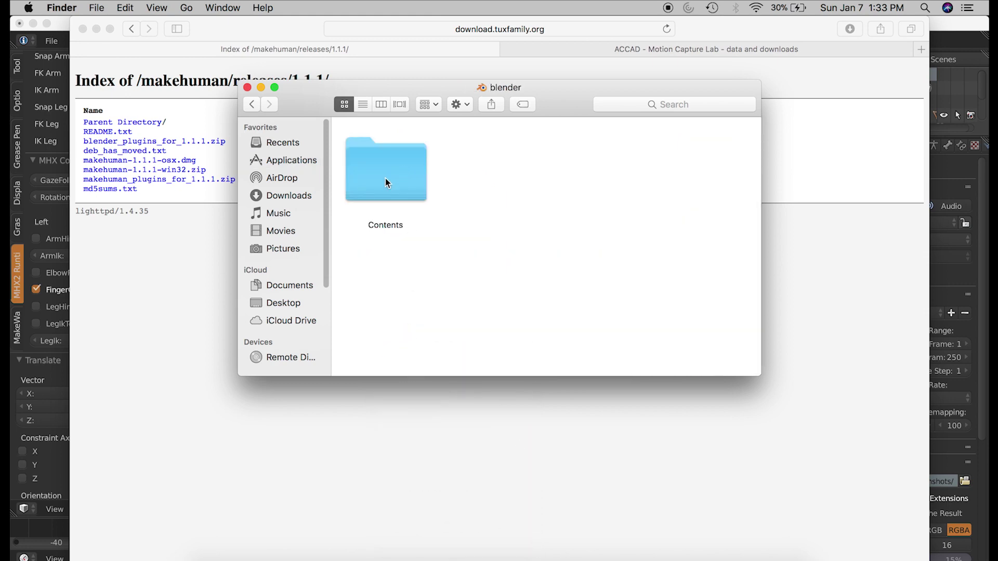
pyautogui.doubleClick(385, 179)
pyautogui.doubleClick(600, 162)
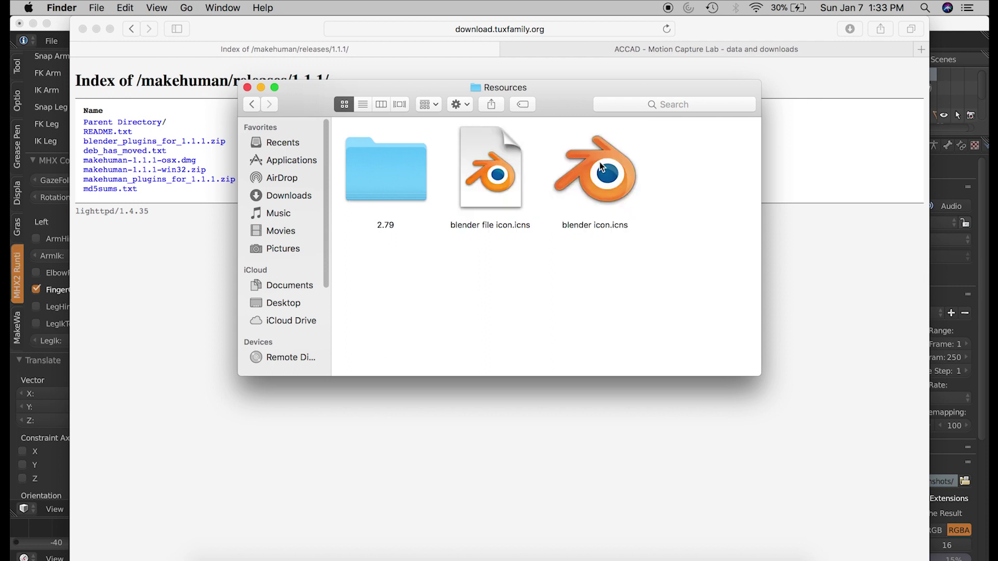
pyautogui.doubleClick(376, 177)
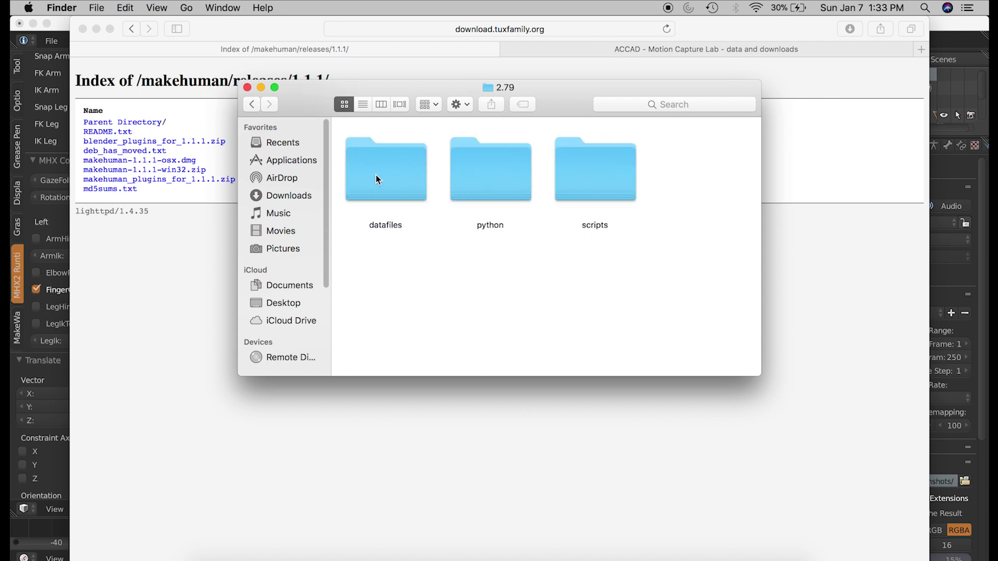
pyautogui.doubleClick(582, 177)
pyautogui.doubleClick(407, 186)
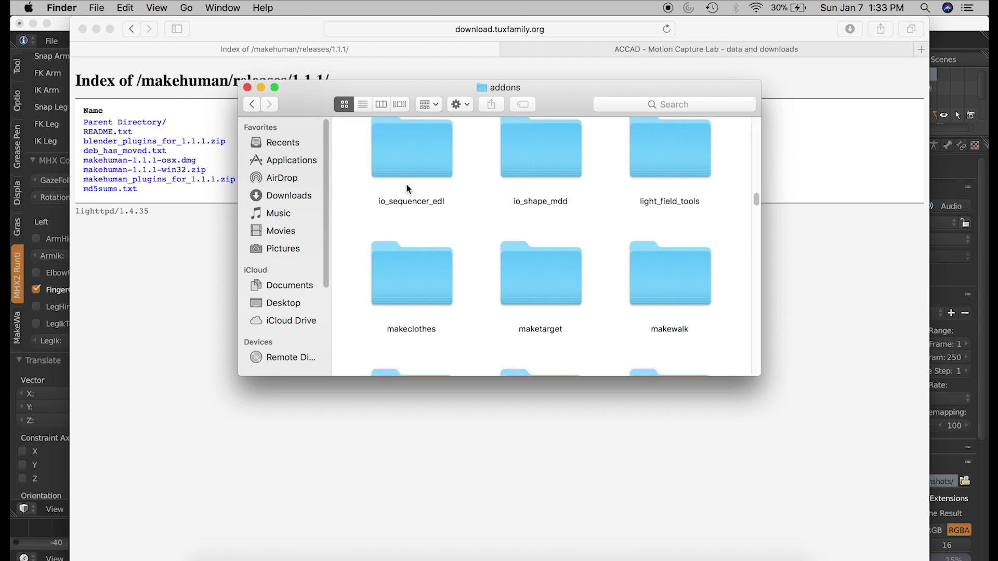
# Paste the three plugin folders into the addons folder and close the Finder window.
pyautogui.scroll(3, 364, 195)
pyautogui.rightClick(357, 193)
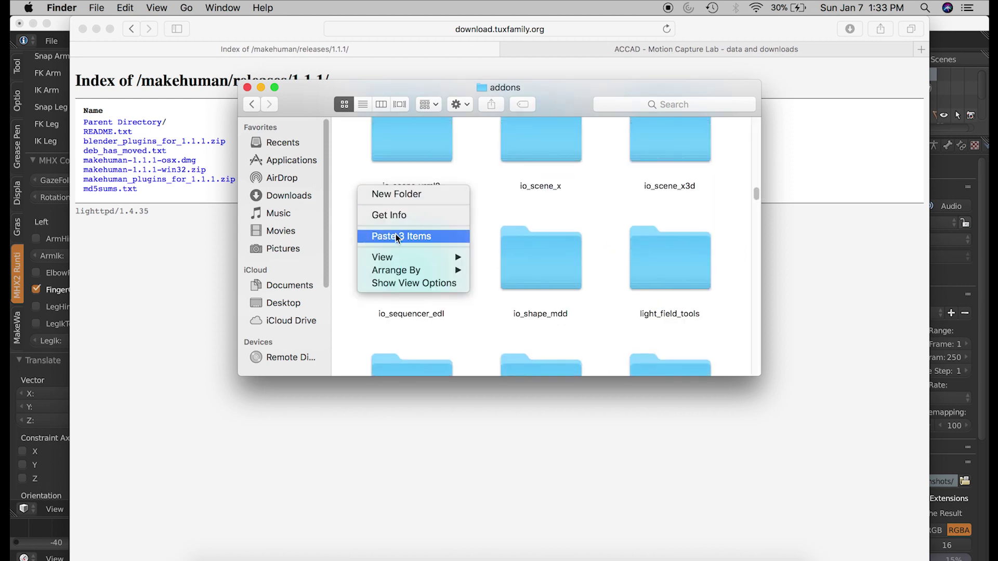
pyautogui.click(350, 151)
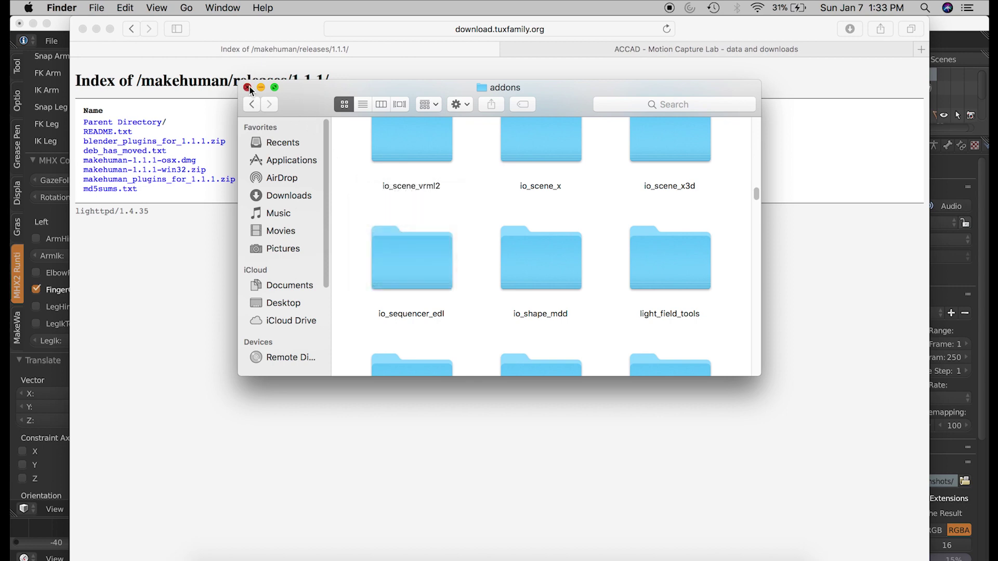
pyautogui.click(248, 88)
pyautogui.click(97, 29)
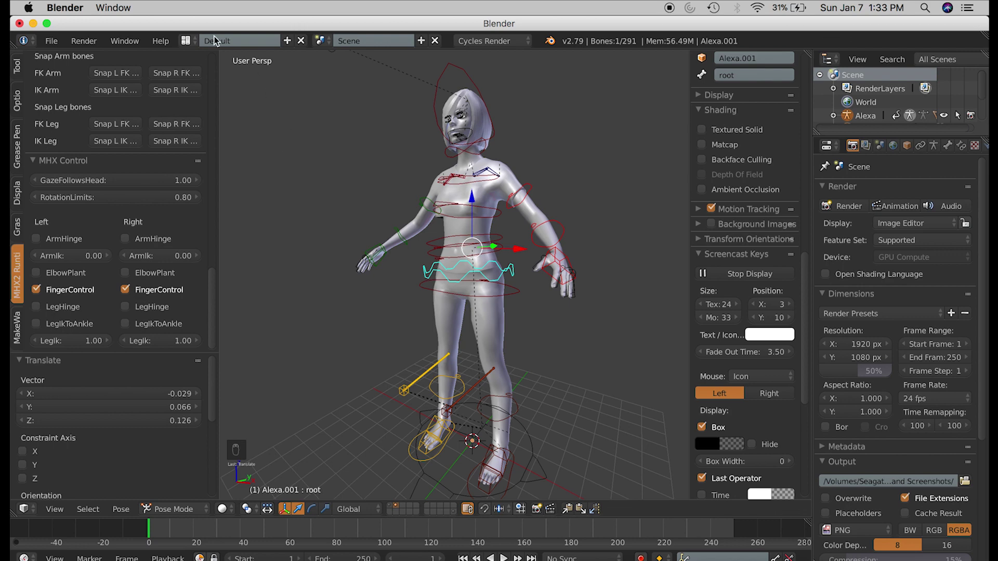
# Filter the User Preferences add-ons by 'make', enable the MakeHuman add-ons, and save user settings.
pyautogui.click(57, 43)
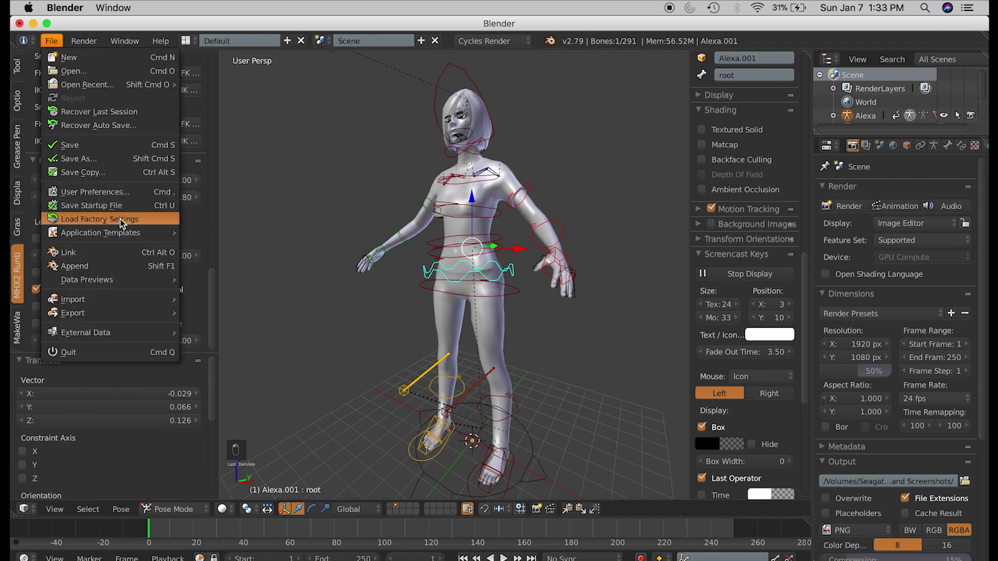
pyautogui.moveTo(100, 314)
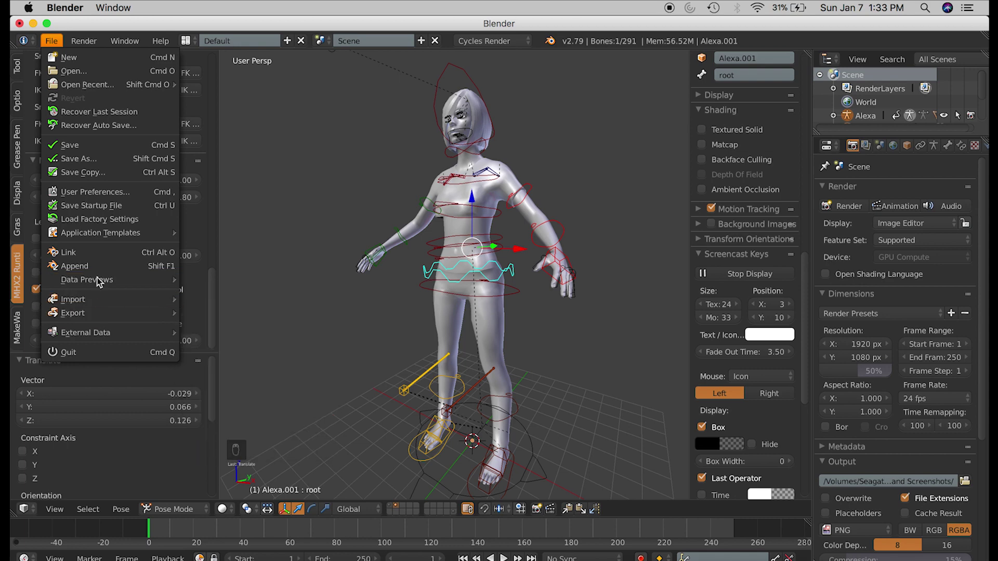
pyautogui.click(99, 192)
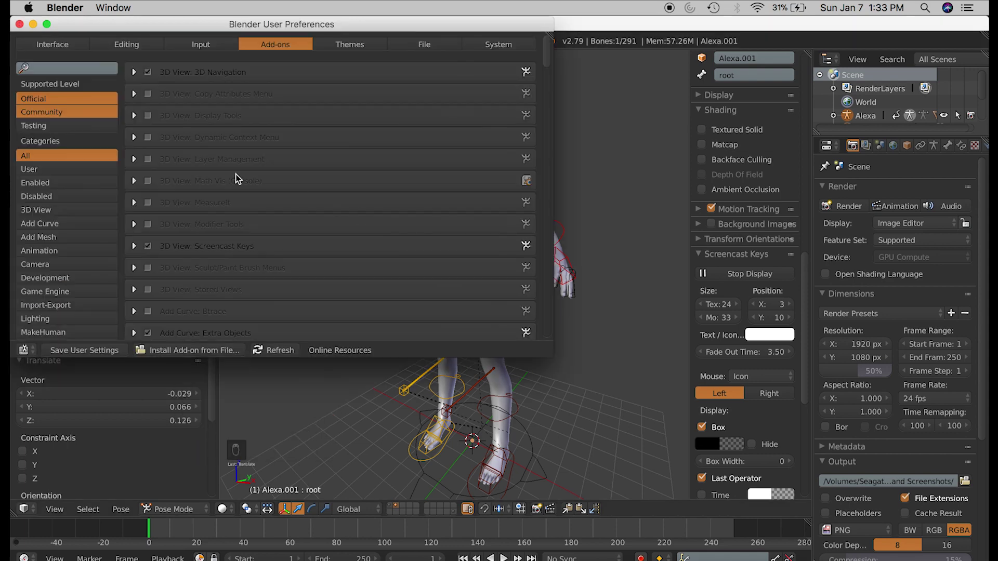
pyautogui.click(53, 67)
pyautogui.write('make')
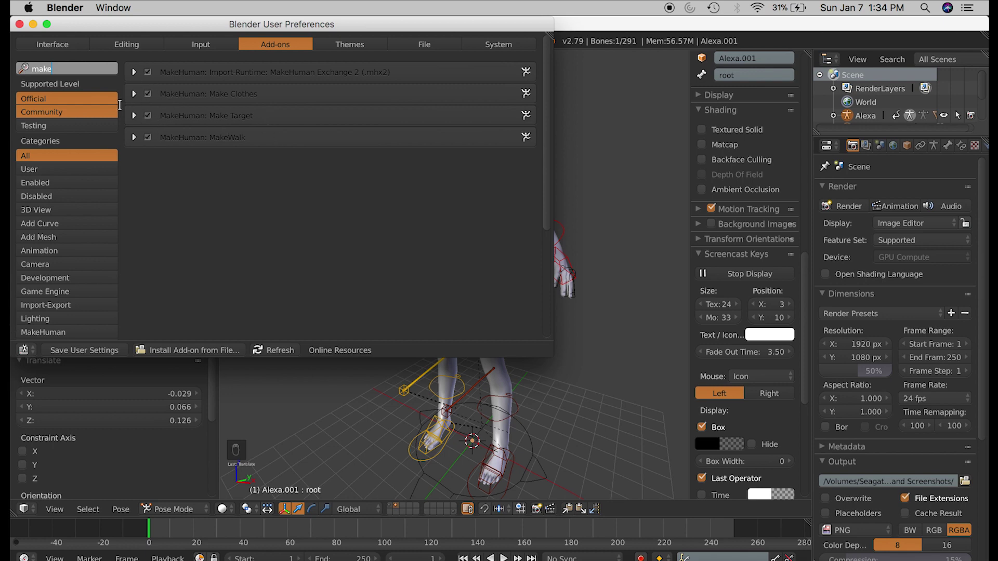
pyautogui.click(85, 356)
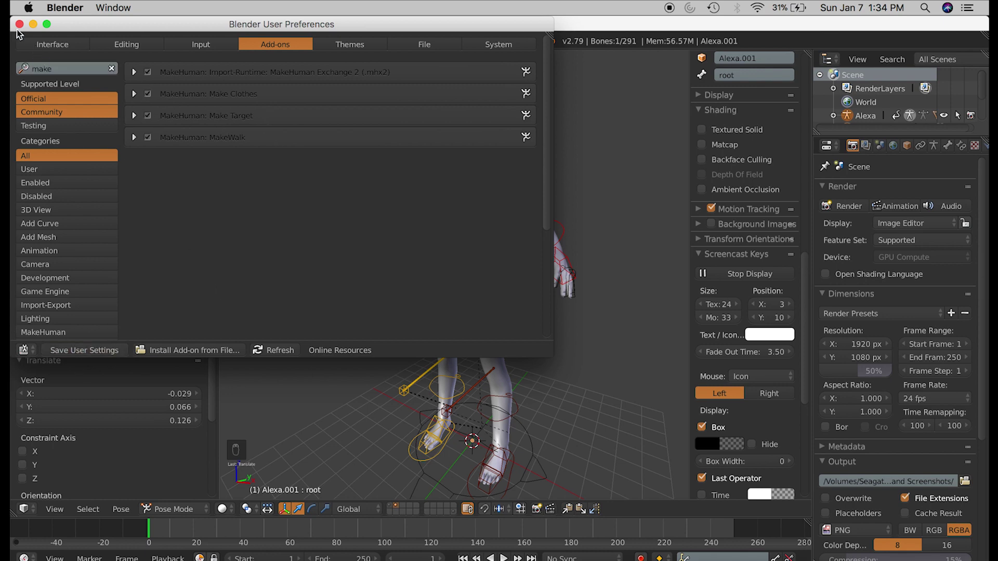
pyautogui.click(19, 25)
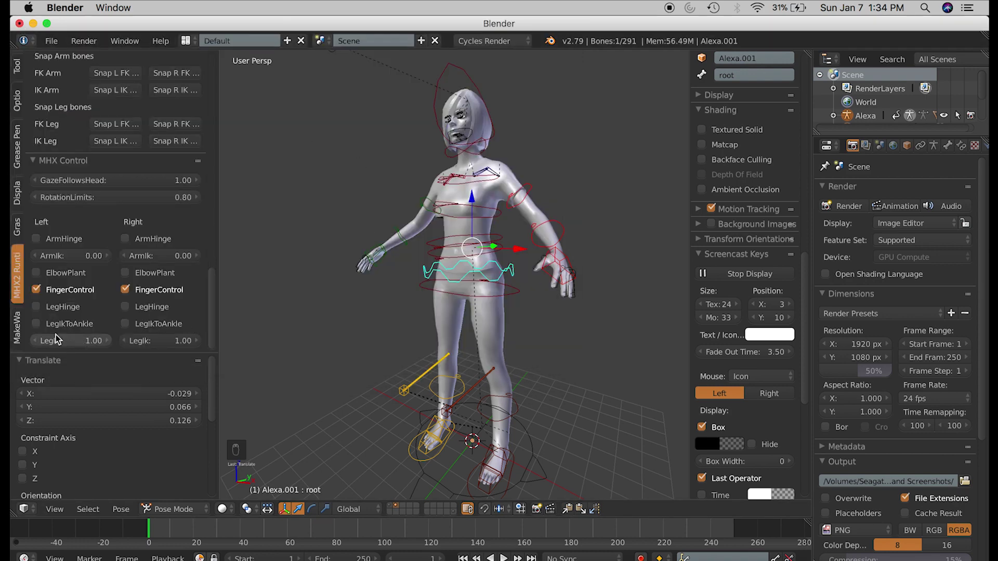
# Show the MakeWalk 1.1.0 retargeting tools in the left tool shelf.
pyautogui.click(17, 328)
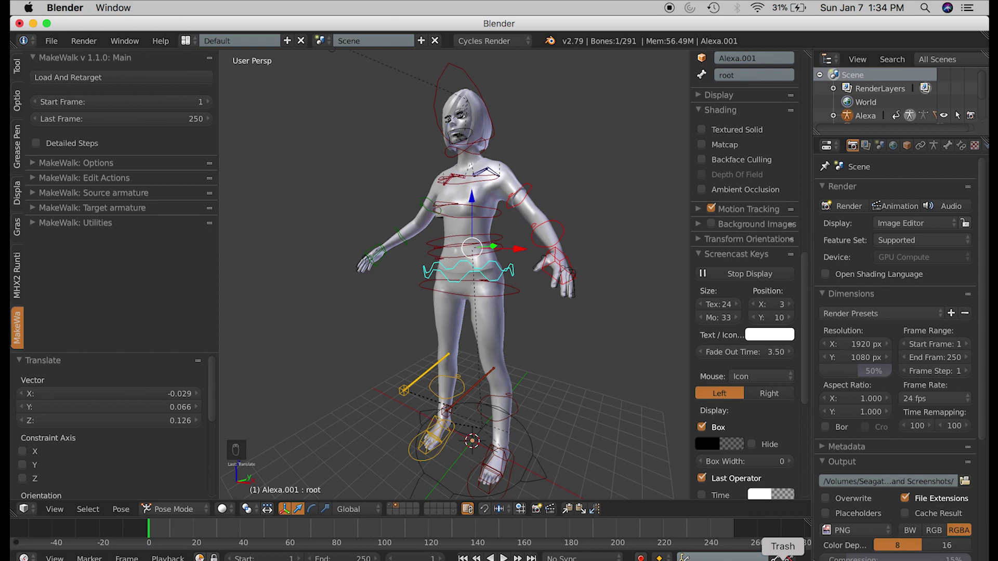
# Show the ACCAD page's BVH sets, such as Female 1 with 81 files, then open recent downloads.
pyautogui.click(290, 555)
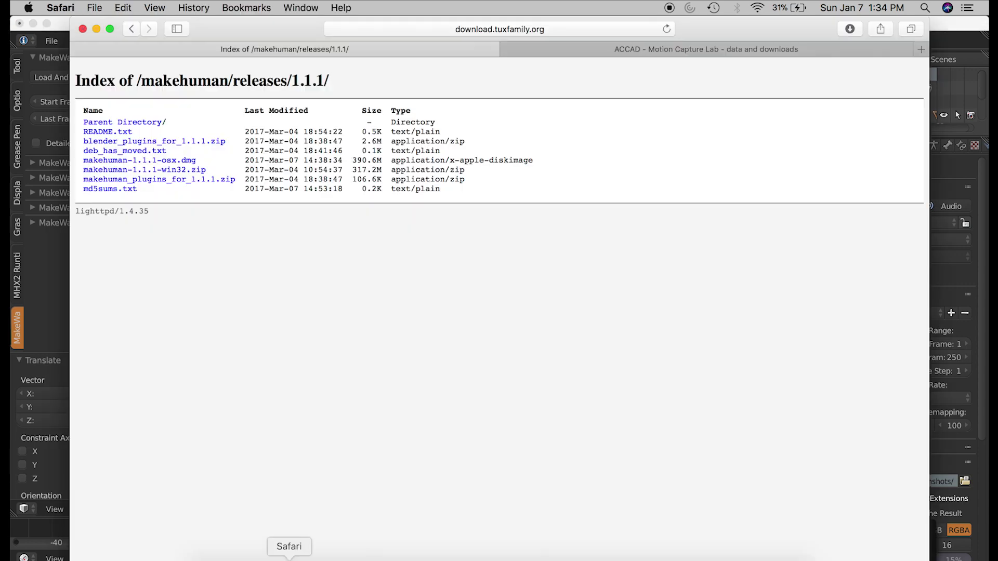
pyautogui.click(629, 50)
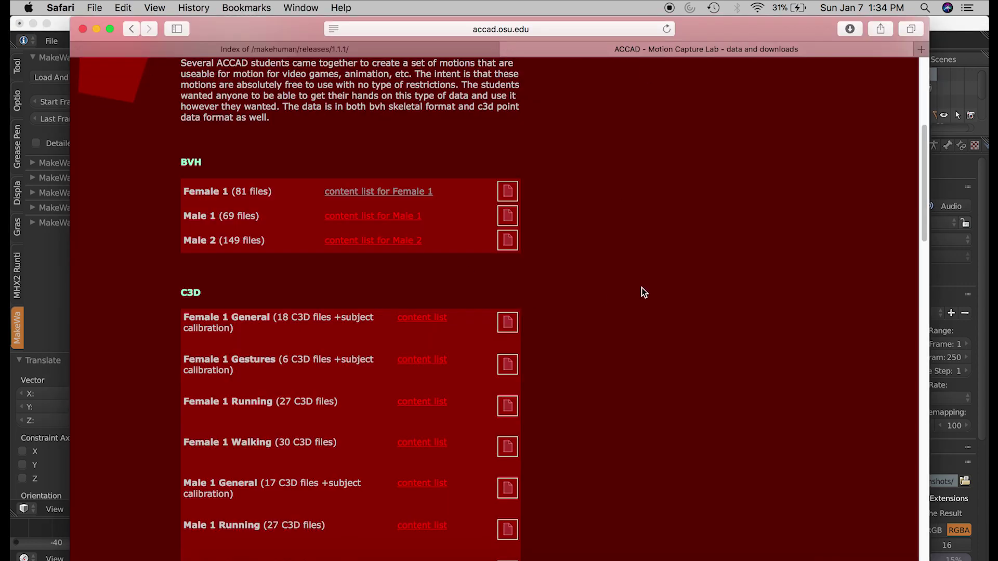
pyautogui.scroll(5, 641, 288)
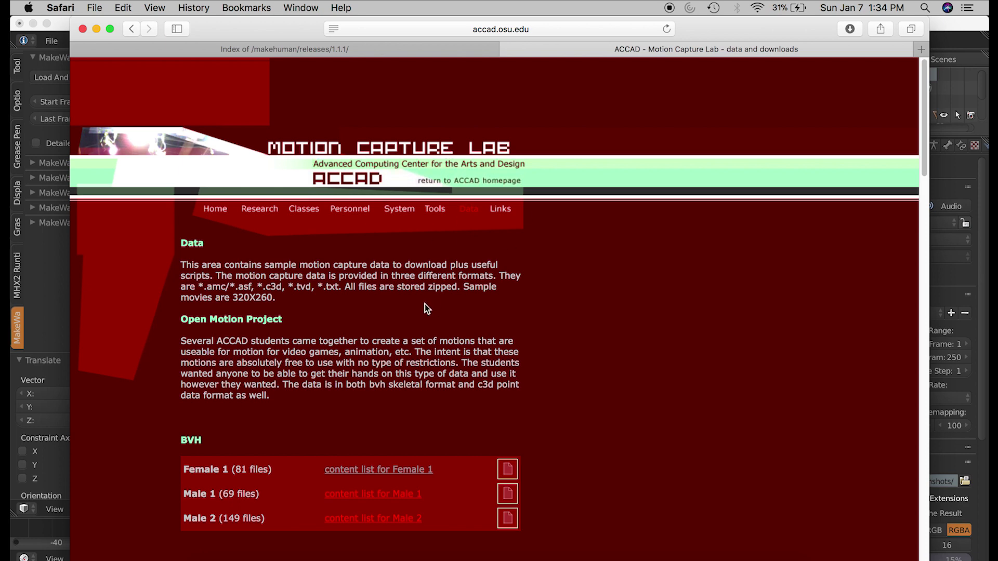
pyautogui.scroll(-5, 436, 298)
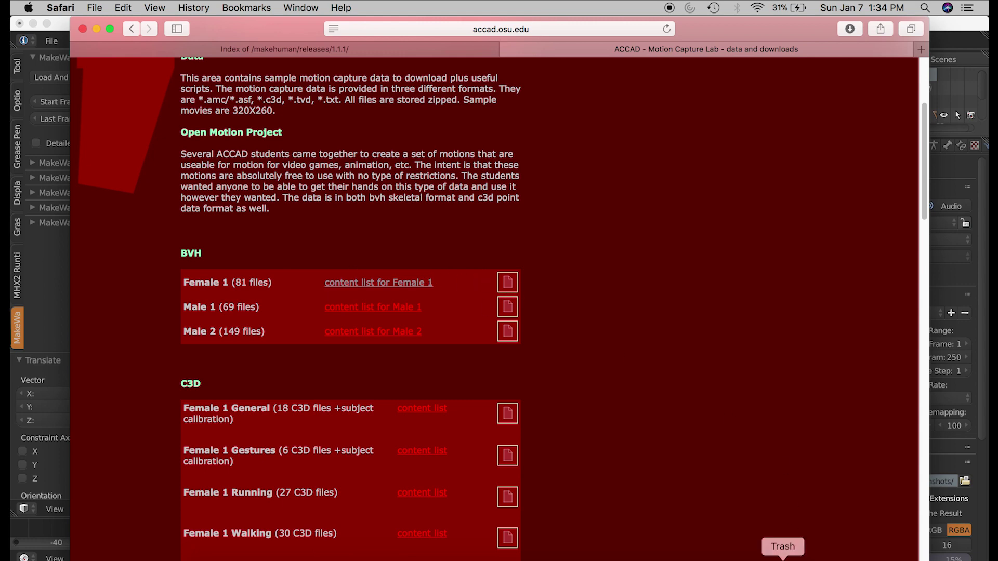
pyautogui.click(748, 553)
# Browse the Female1_bvh folder as a list down to Female1_D6_CartWheel.bvh, then return to Blender.
pyautogui.click(750, 410)
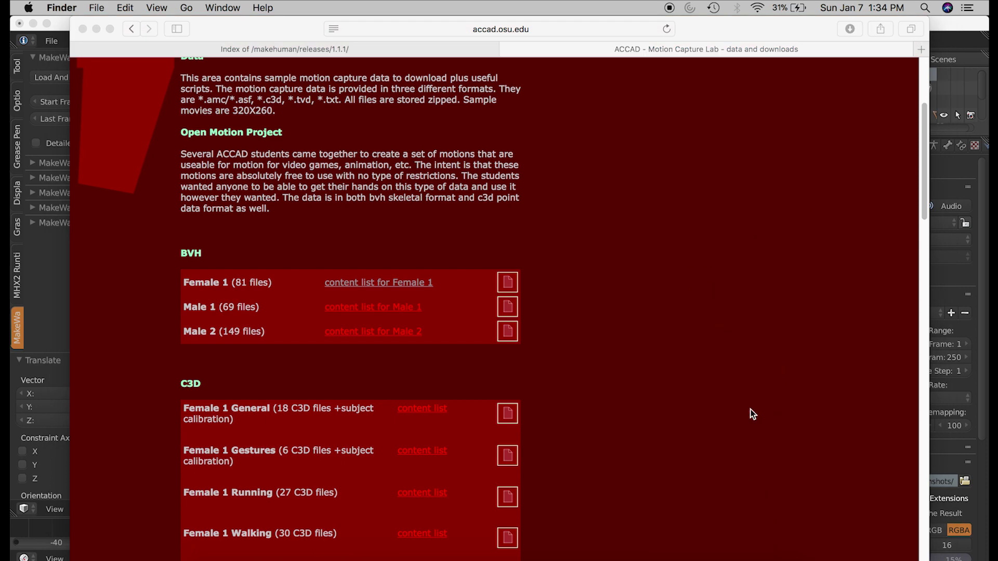
pyautogui.moveTo(349, 255); pyautogui.dragTo(449, 155)
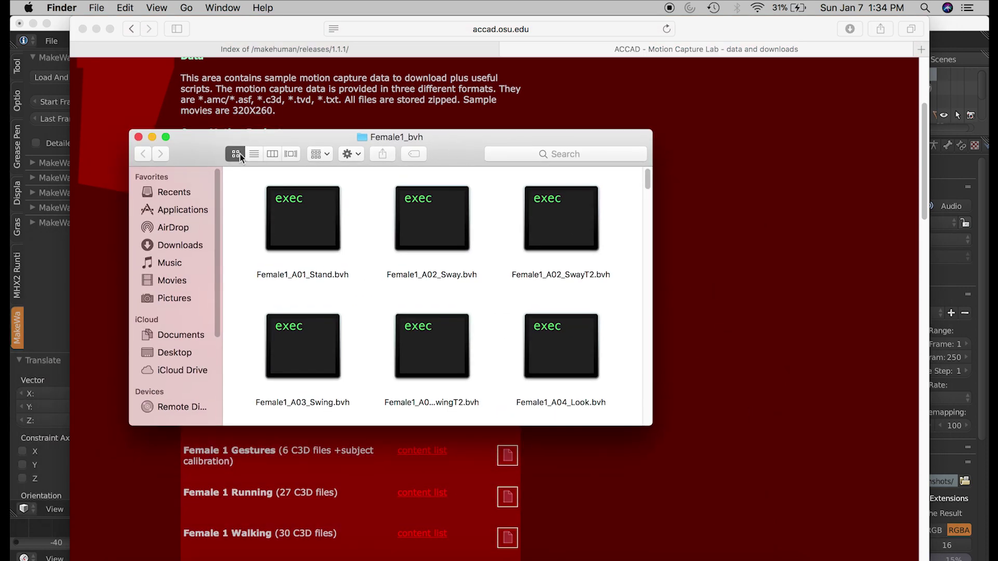
pyautogui.click(253, 153)
pyautogui.scroll(-15, 334, 238)
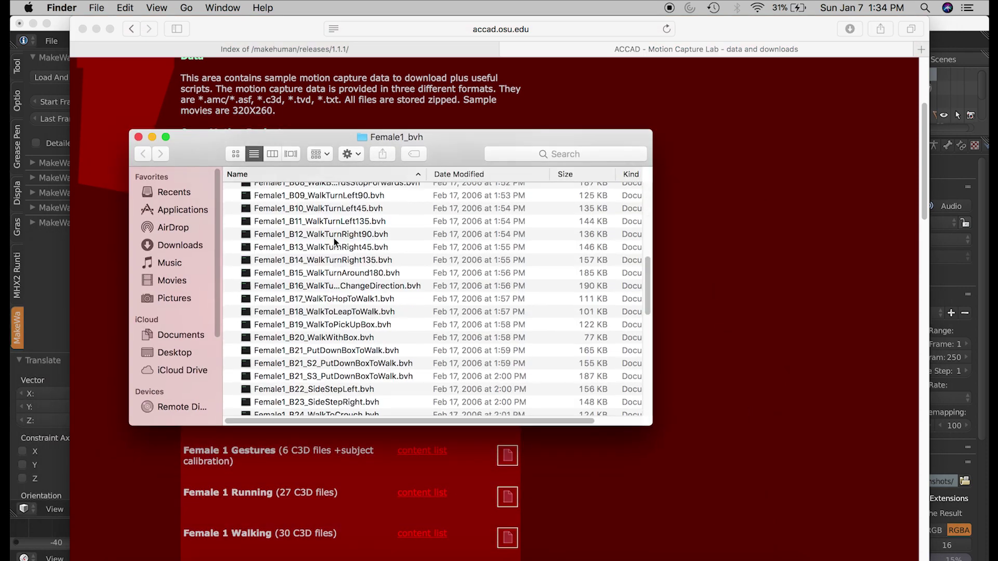
pyautogui.scroll(15, 335, 240)
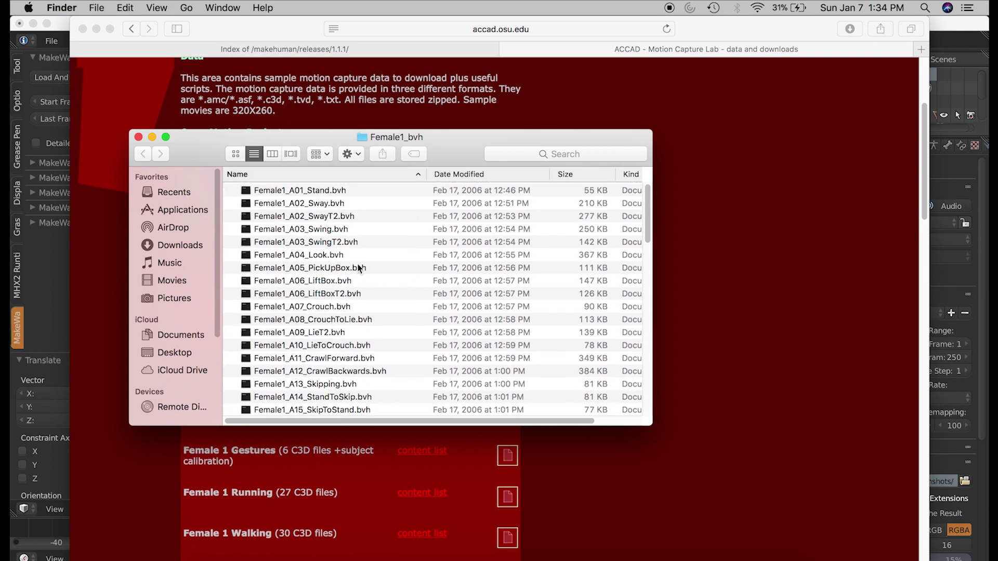
pyautogui.scroll(-15, 338, 312)
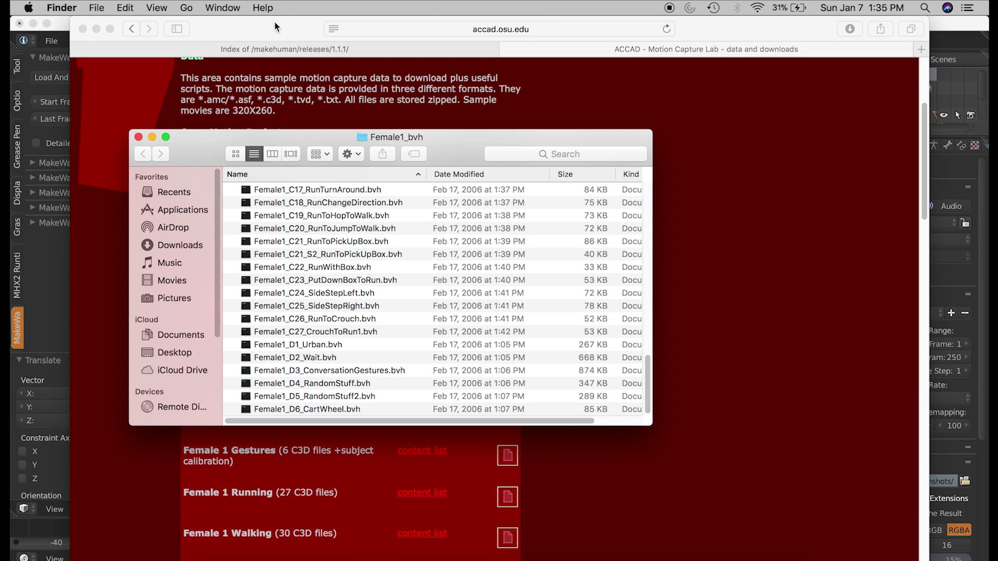
pyautogui.click(58, 32)
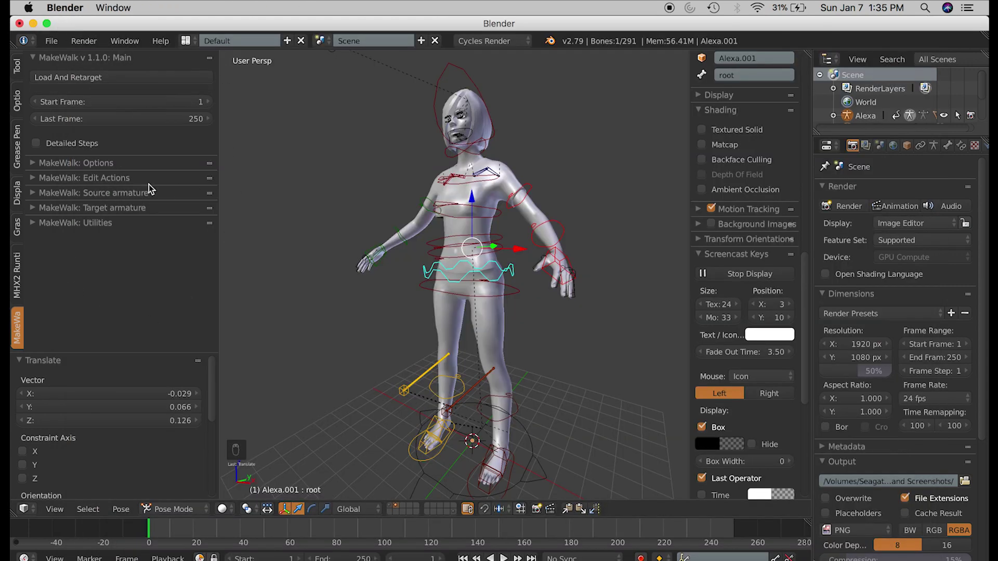
# Load Female1_D6_CartWheel.bvh from Downloads/Female1_bvh and retarget it onto Alexa.001.
pyautogui.click(98, 79)
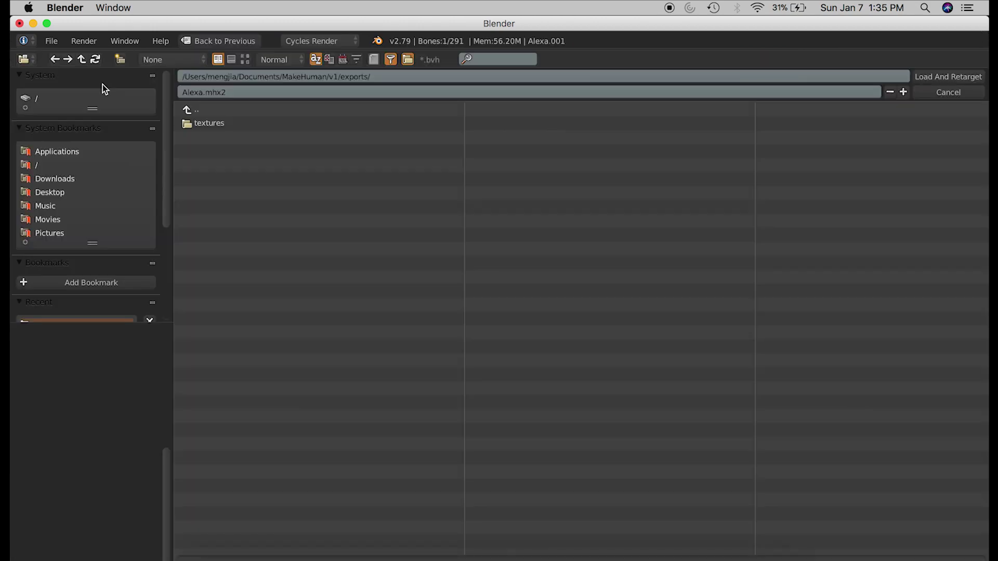
pyautogui.click(60, 178)
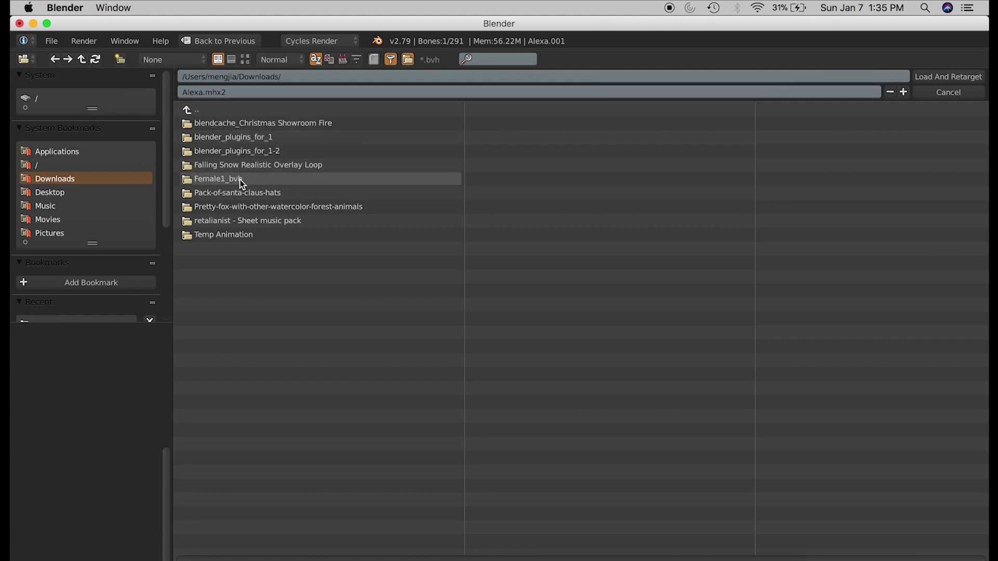
pyautogui.click(201, 179)
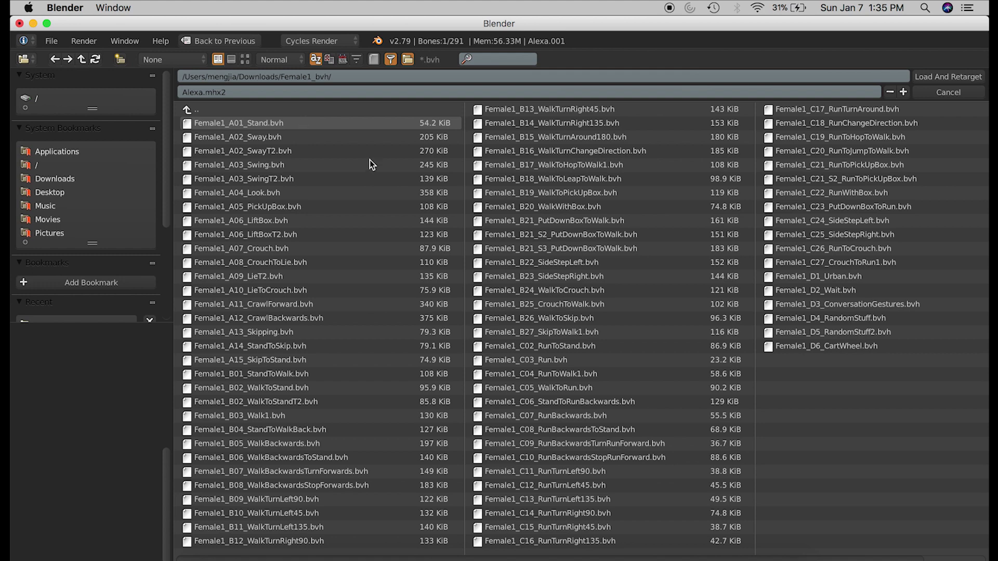
pyautogui.click(838, 347)
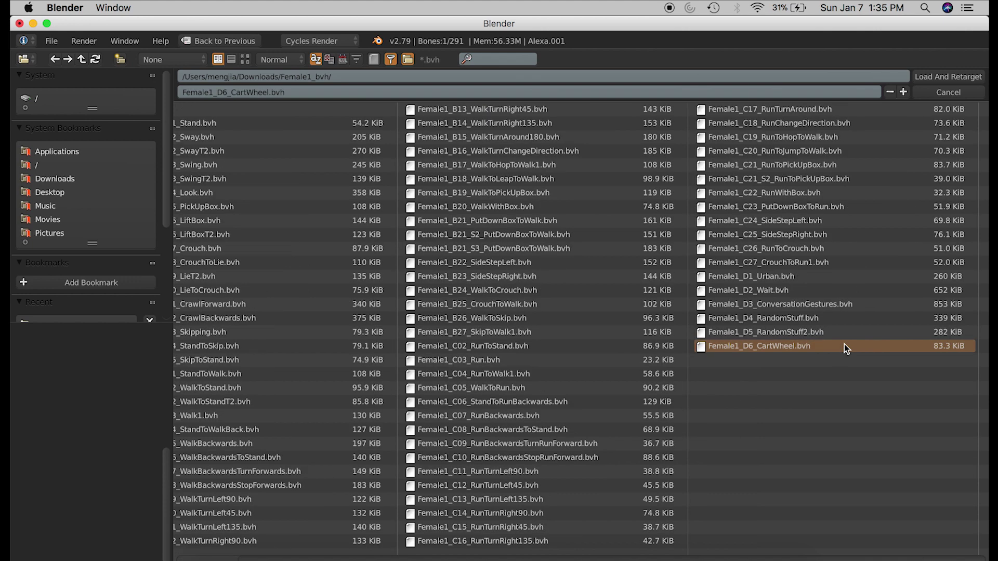
pyautogui.click(940, 76)
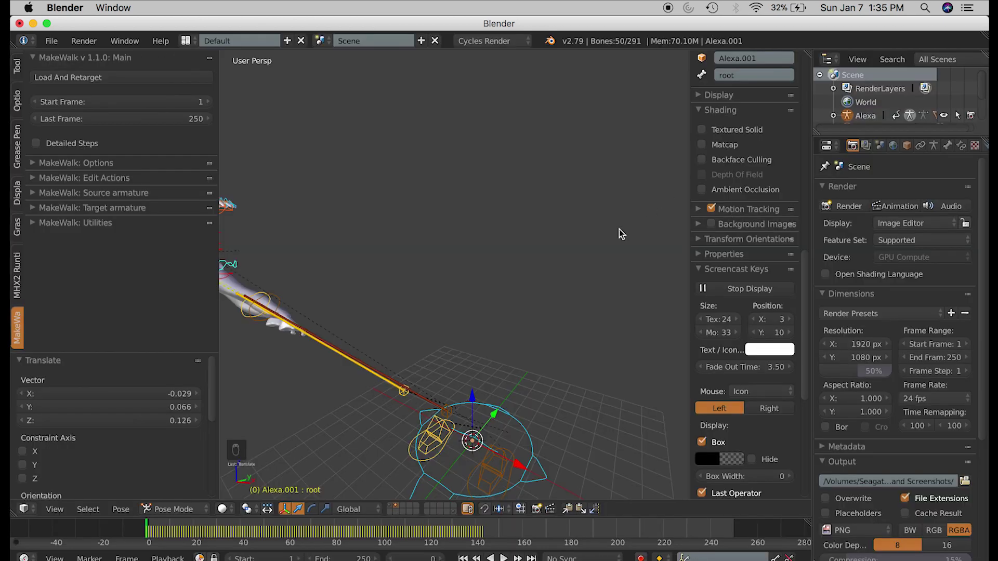
# Zoom out and orbit to view the retargeted cartwheel pose from the side, then show MHX2 Runtime.
pyautogui.scroll(-3, 516, 335)
pyautogui.moveTo(419, 280); pyautogui.dragTo(465, 257, button='middle')
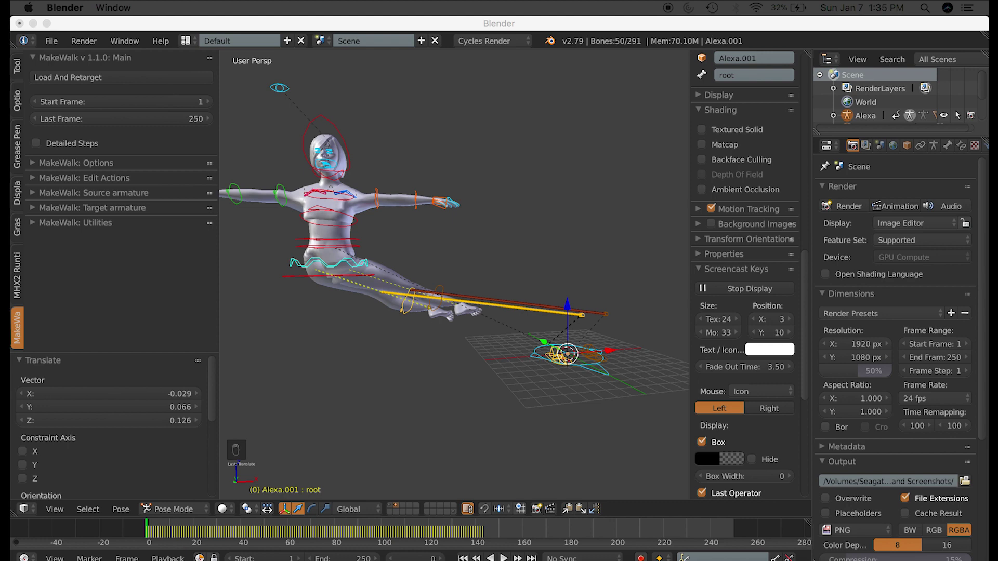
pyautogui.click(378, 342)
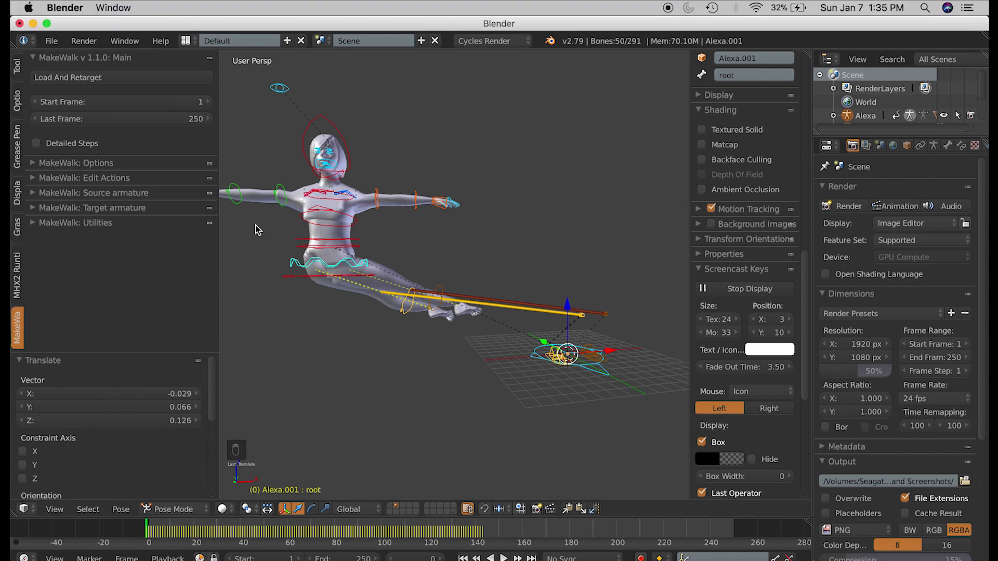
pyautogui.click(17, 276)
# Toggle the left and right leg FK/IK switches to FK and back to IK.
pyautogui.scroll(-10, 107, 277)
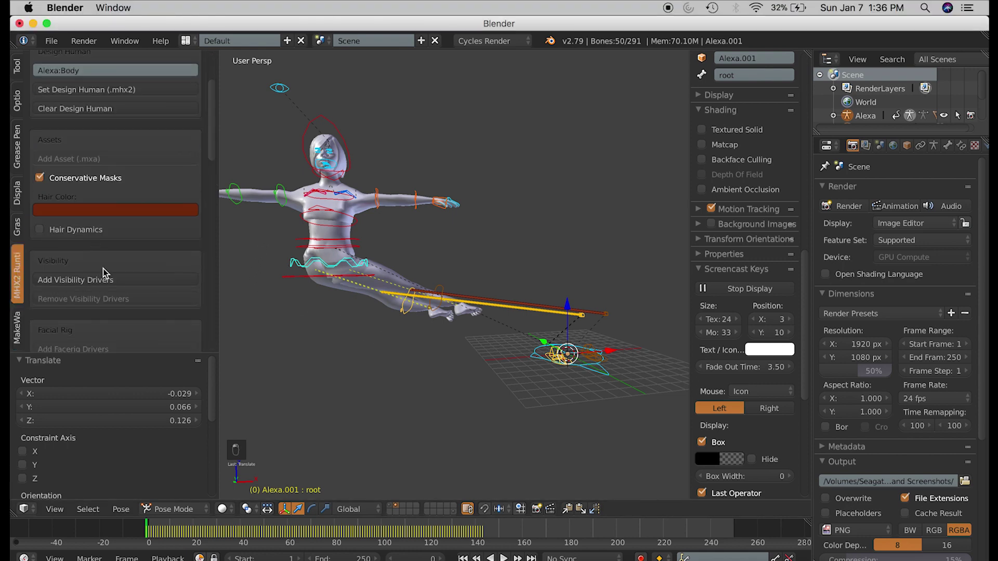
pyautogui.scroll(-10, 107, 277)
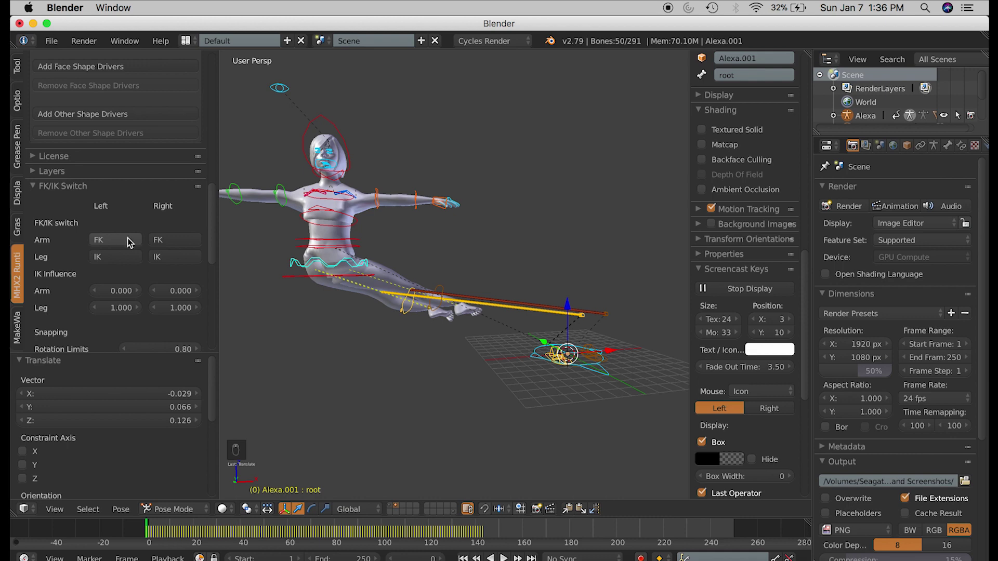
pyautogui.click(115, 258)
pyautogui.click(114, 258)
pyautogui.click(159, 260)
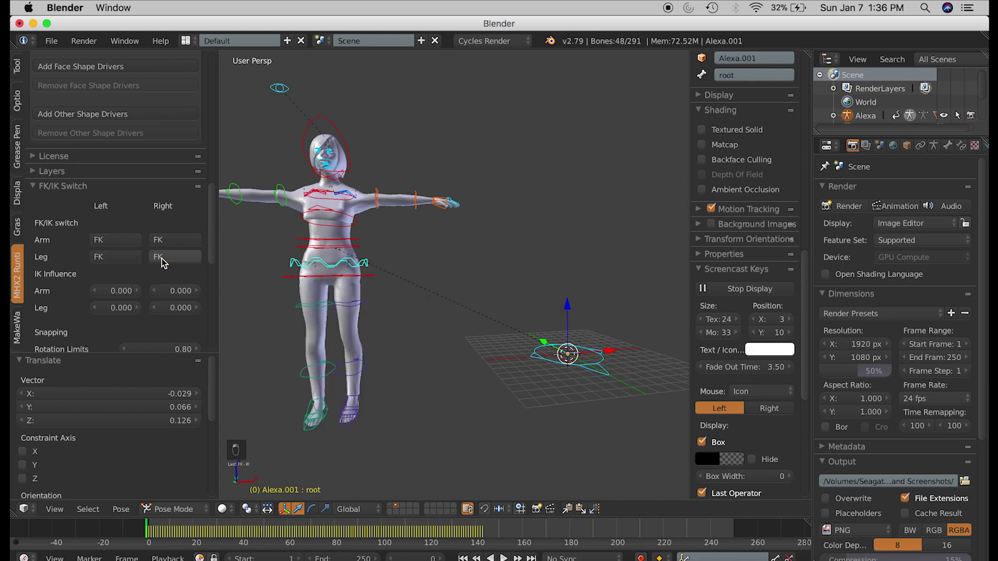
pyautogui.click(162, 259)
pyautogui.click(116, 259)
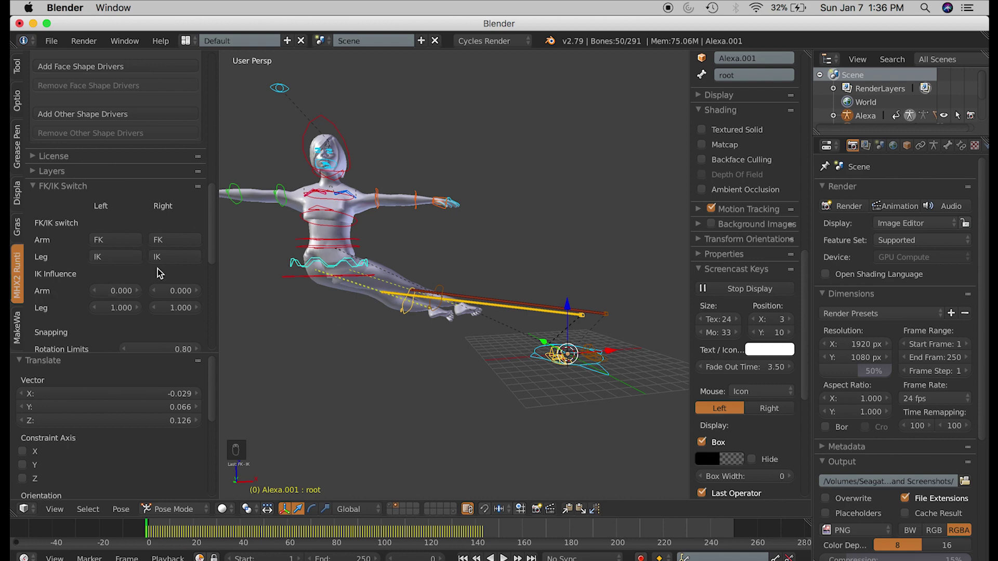
# In MakeWalk Edit Actions, enable Inverse Kinematics and transfer the FK leg animation to IK.
pyautogui.click(17, 328)
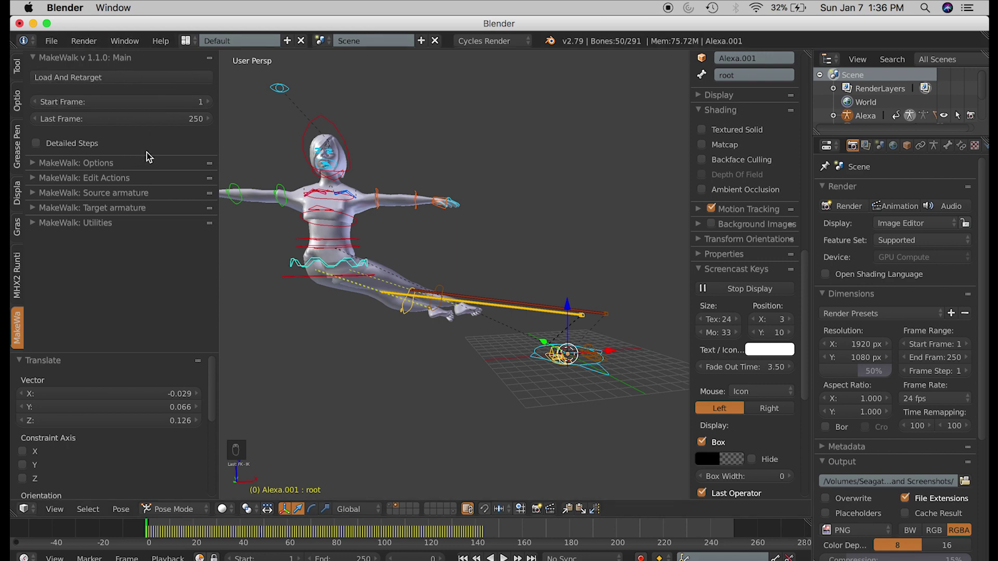
pyautogui.click(32, 179)
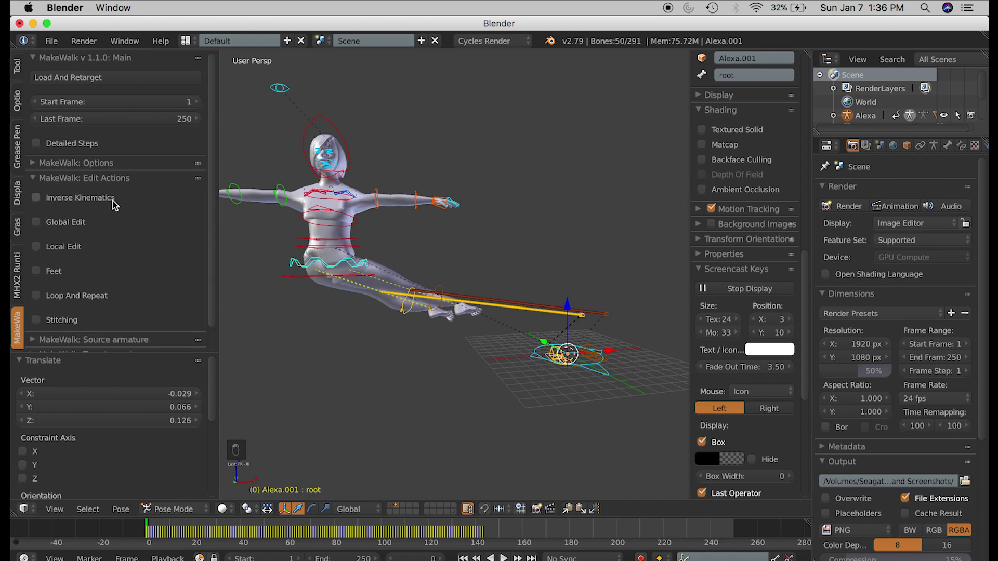
pyautogui.click(36, 199)
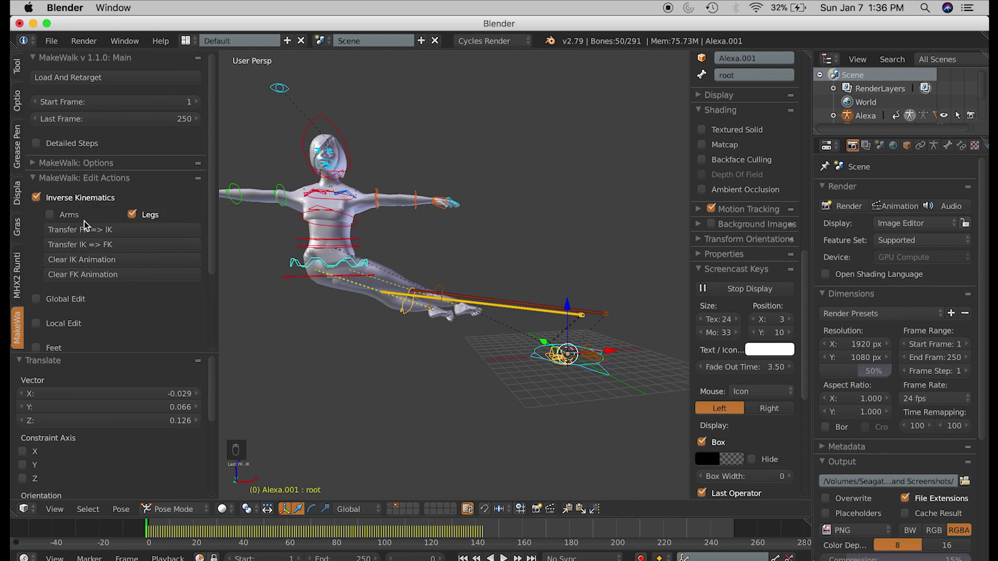
pyautogui.click(119, 230)
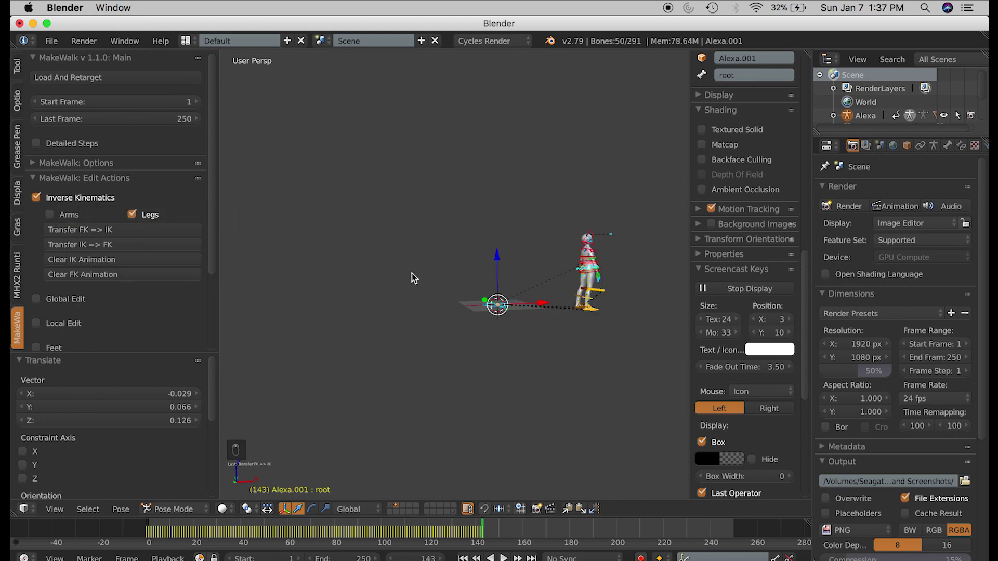
pyautogui.hscroll(10, 414, 291)
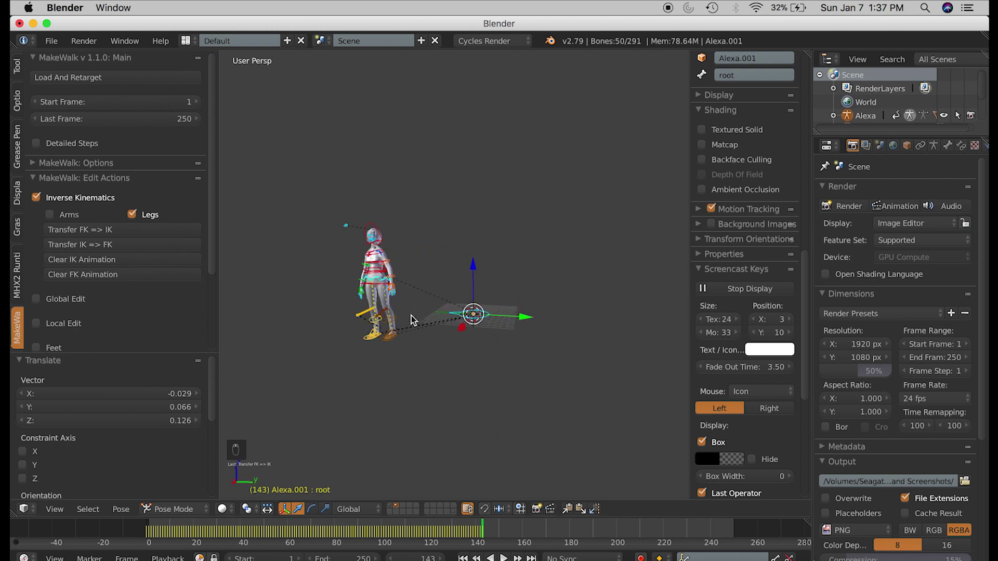
pyautogui.scroll(3, 411, 324)
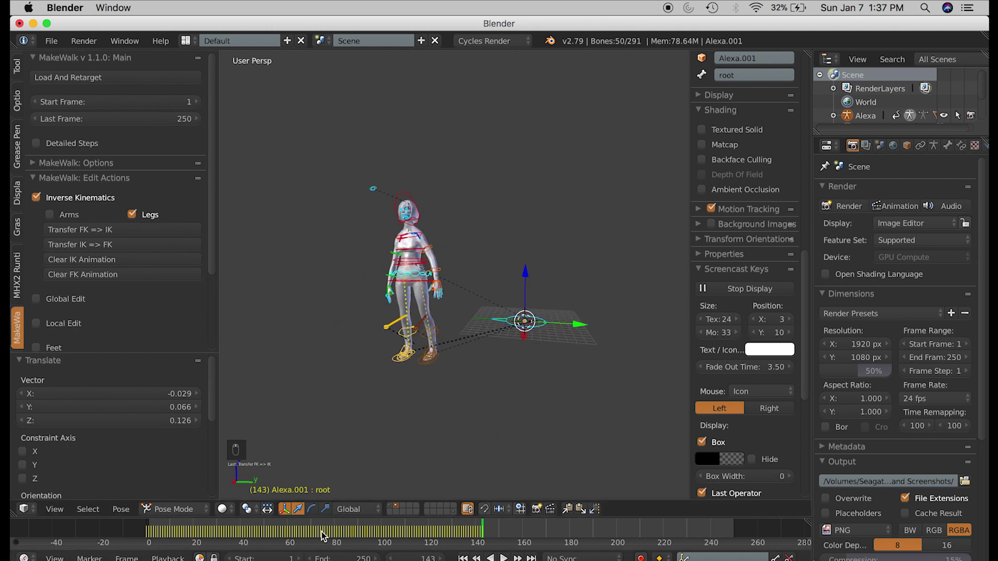
pyautogui.moveTo(270, 534); pyautogui.dragTo(115, 530)
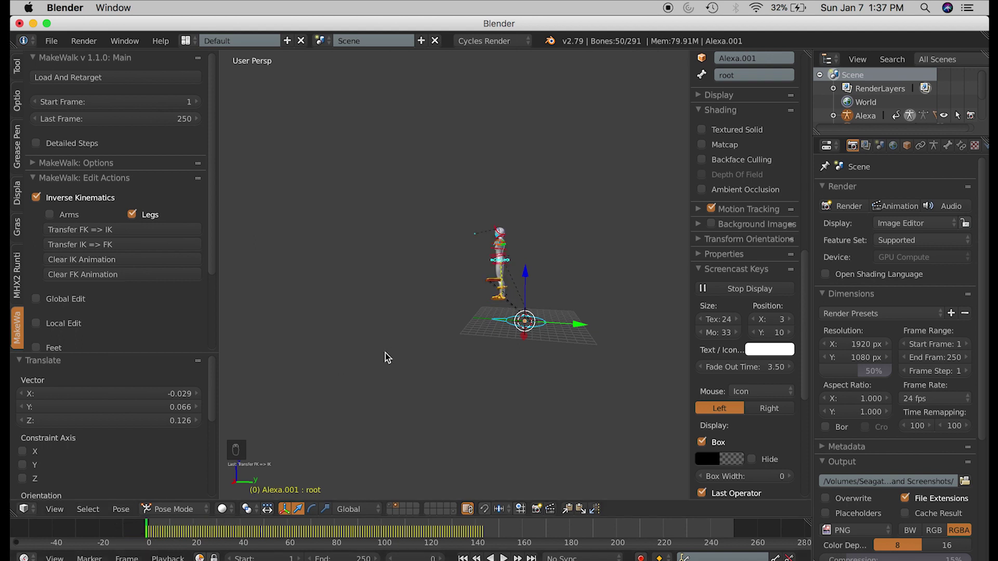
pyautogui.click(502, 559)
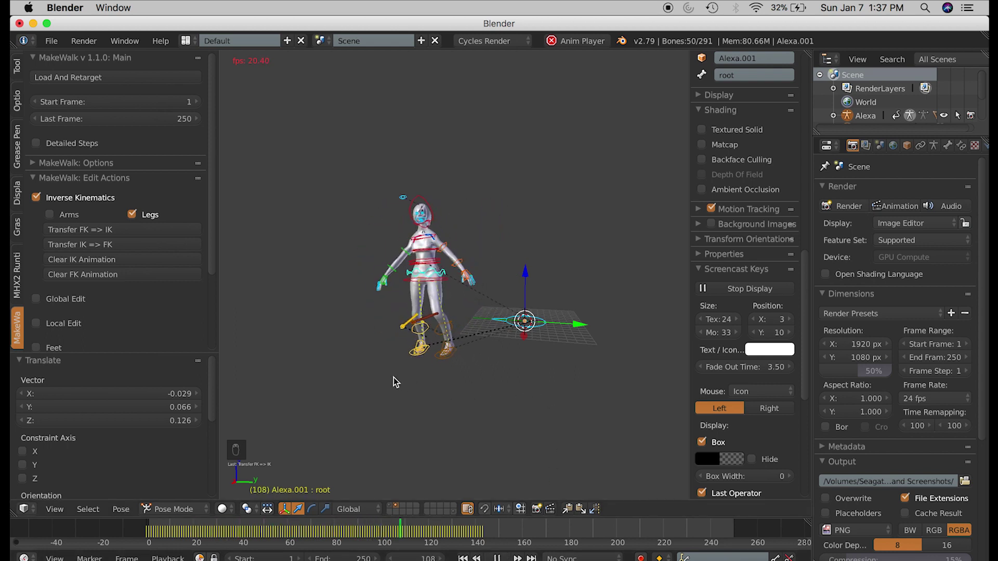
pyautogui.hotkey('alt', 'a')
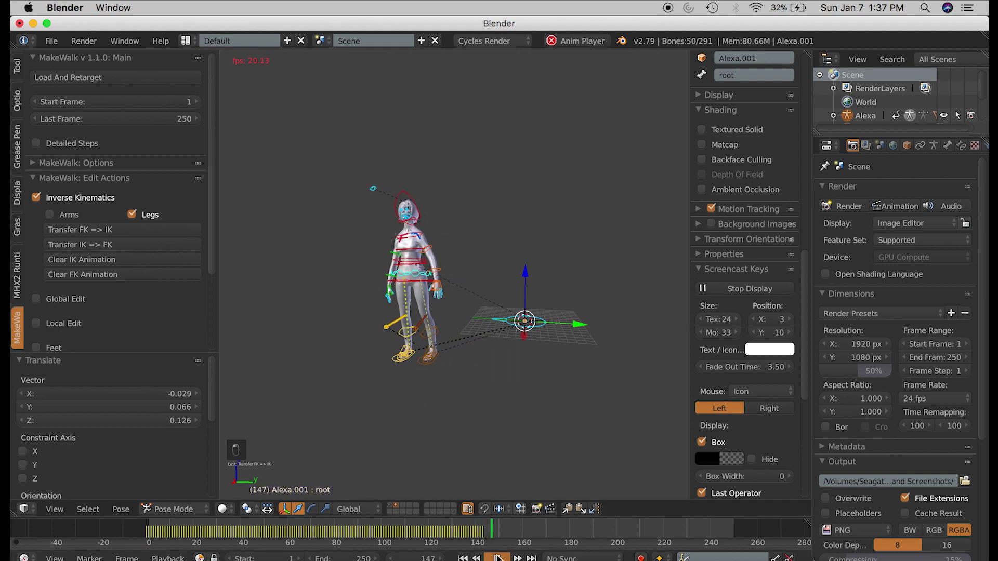
pyautogui.moveTo(405, 344); pyautogui.dragTo(528, 354, button='middle')
pyautogui.moveTo(424, 538); pyautogui.dragTo(140, 535)
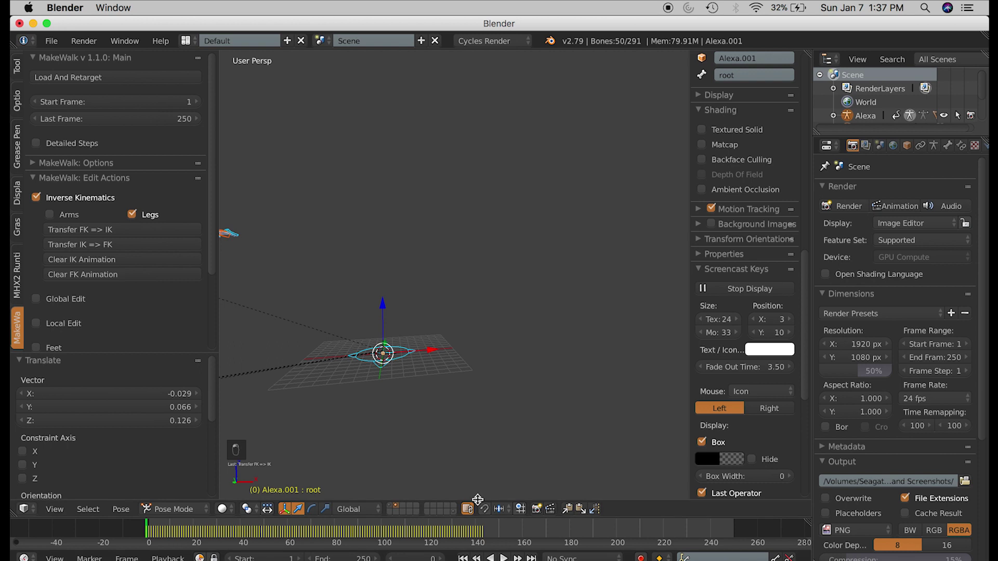
pyautogui.click(503, 557)
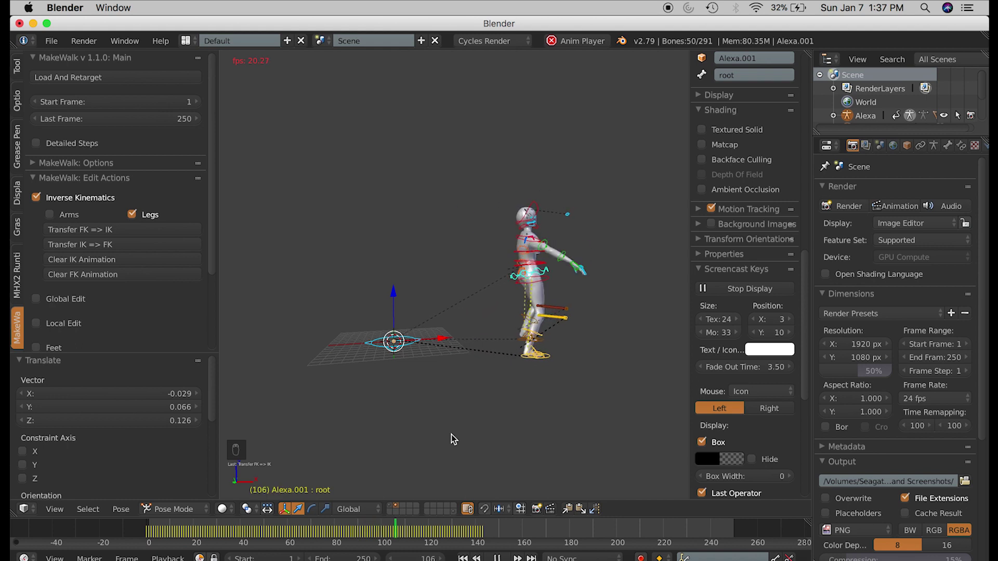
pyautogui.click(498, 557)
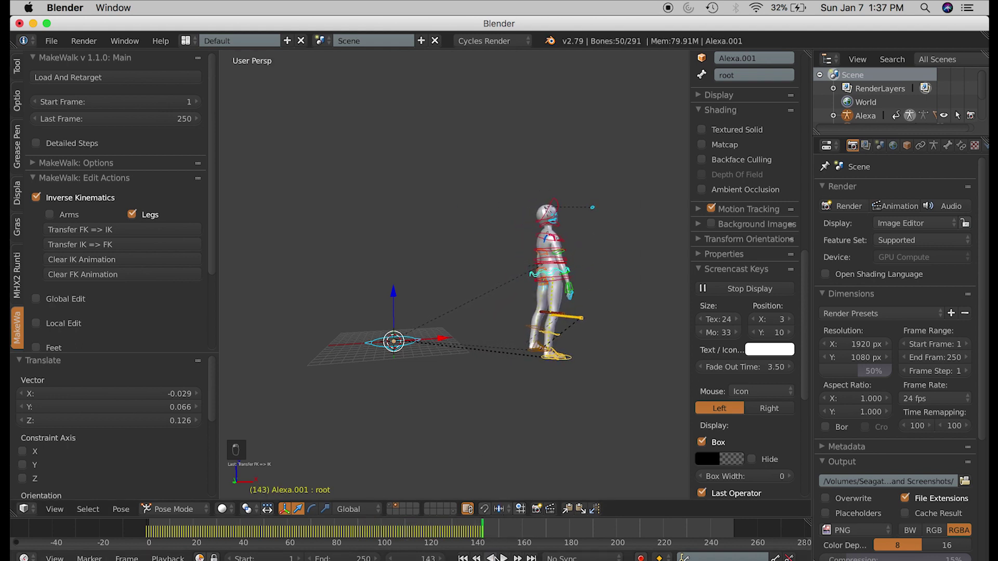
pyautogui.moveTo(468, 363); pyautogui.dragTo(429, 353, button='middle')
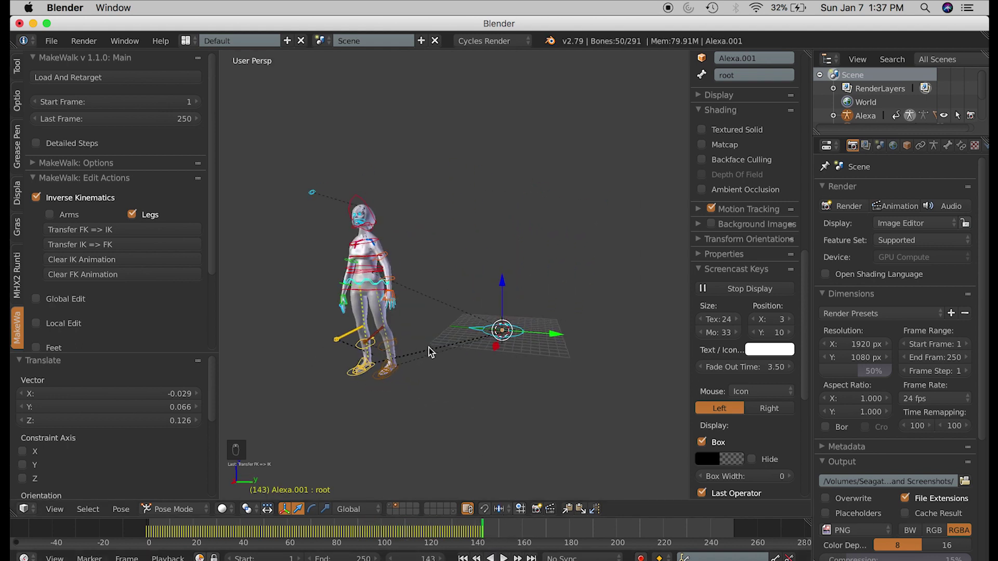